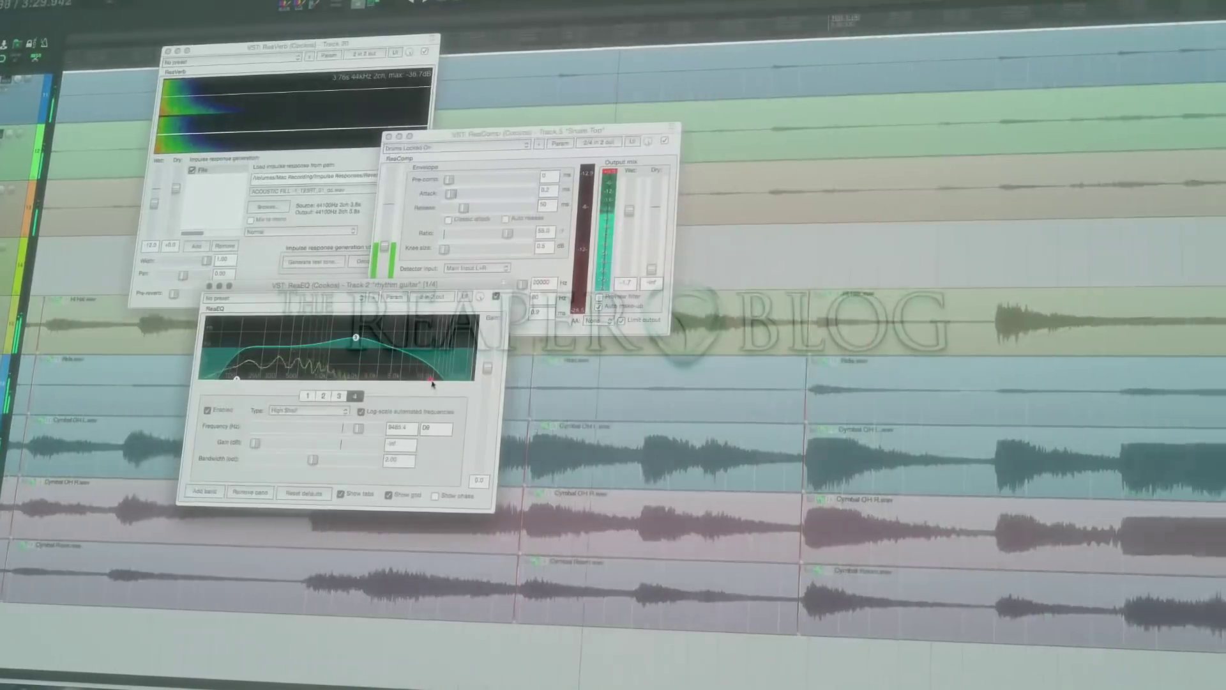
Raise the ReaEQ band 4 frequency to about 16.8 kHz
left_click_drag(432, 382, 460, 382)
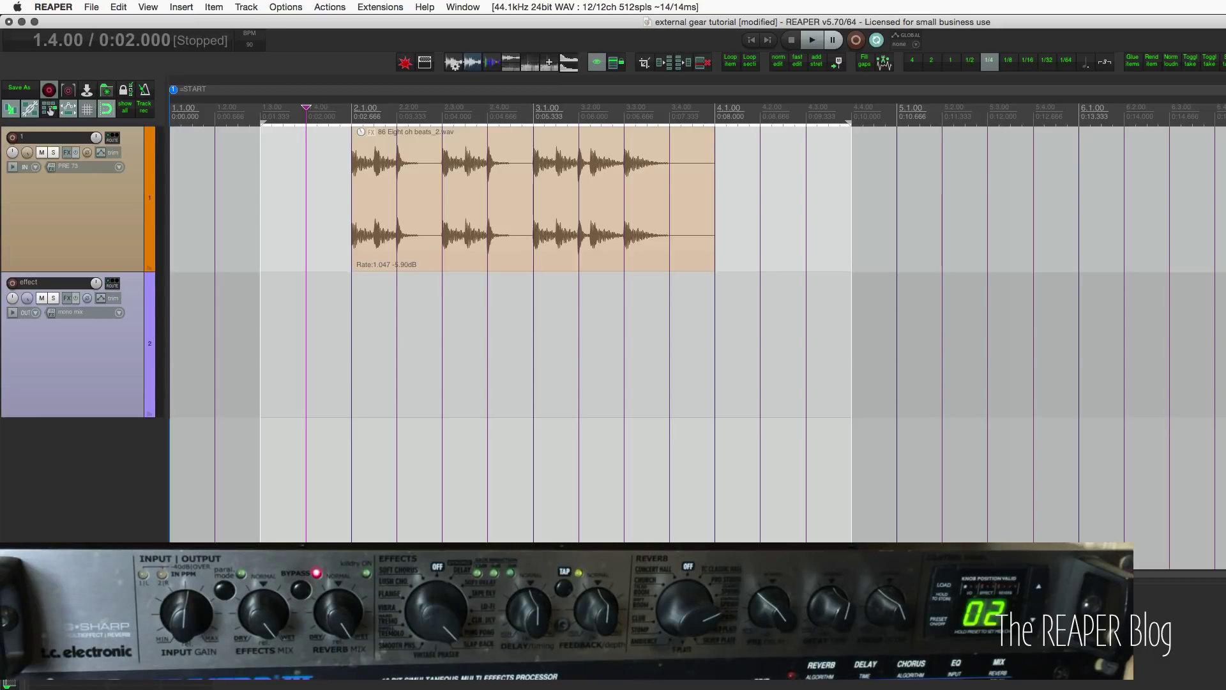
key("space")
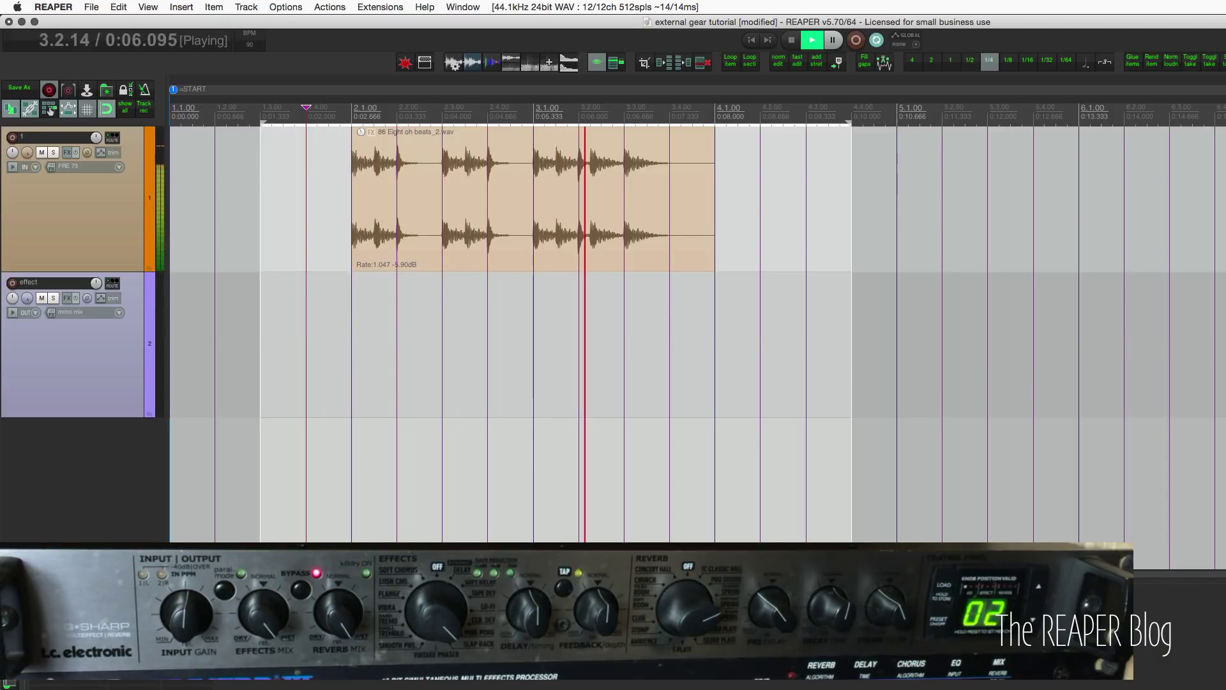
key("space")
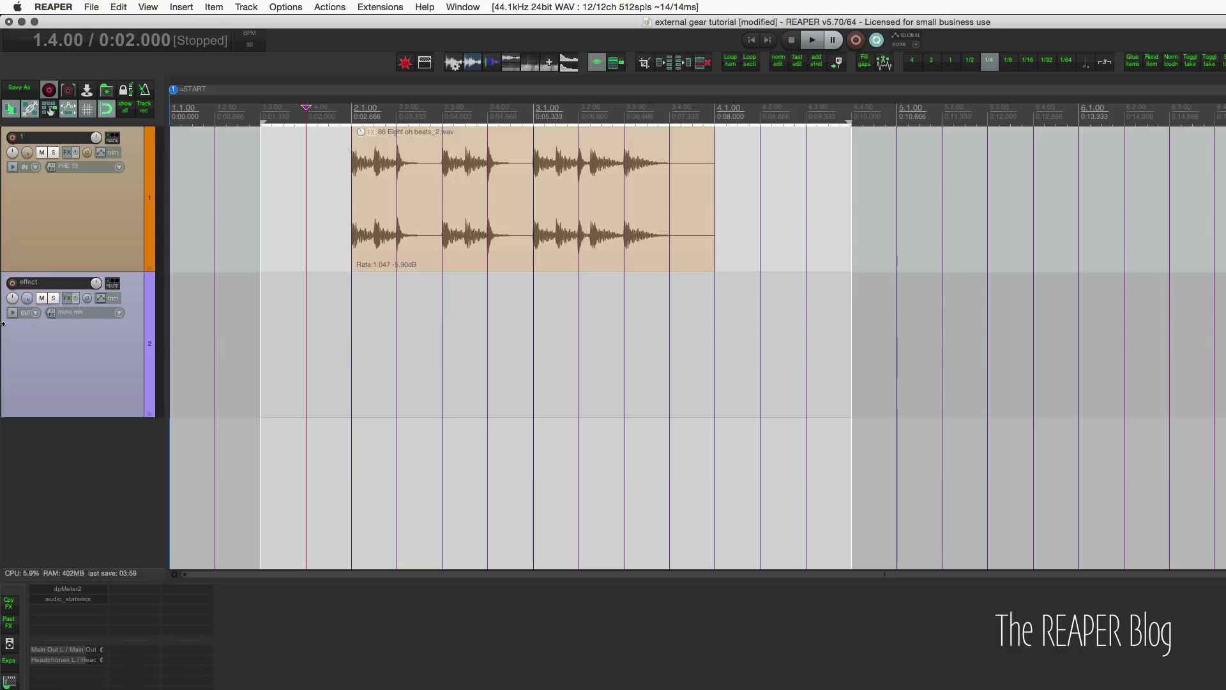
Create a send from track 1 to the effect track
left_click(64, 343)
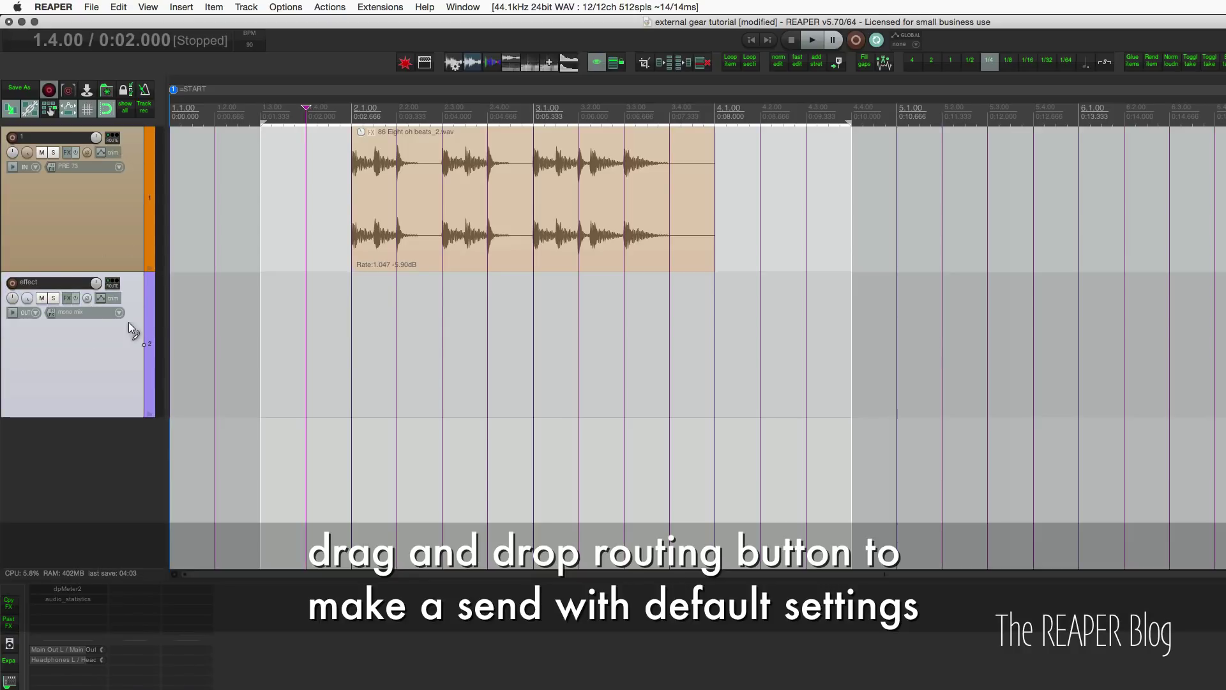
left_click_drag(128, 322, 128, 336)
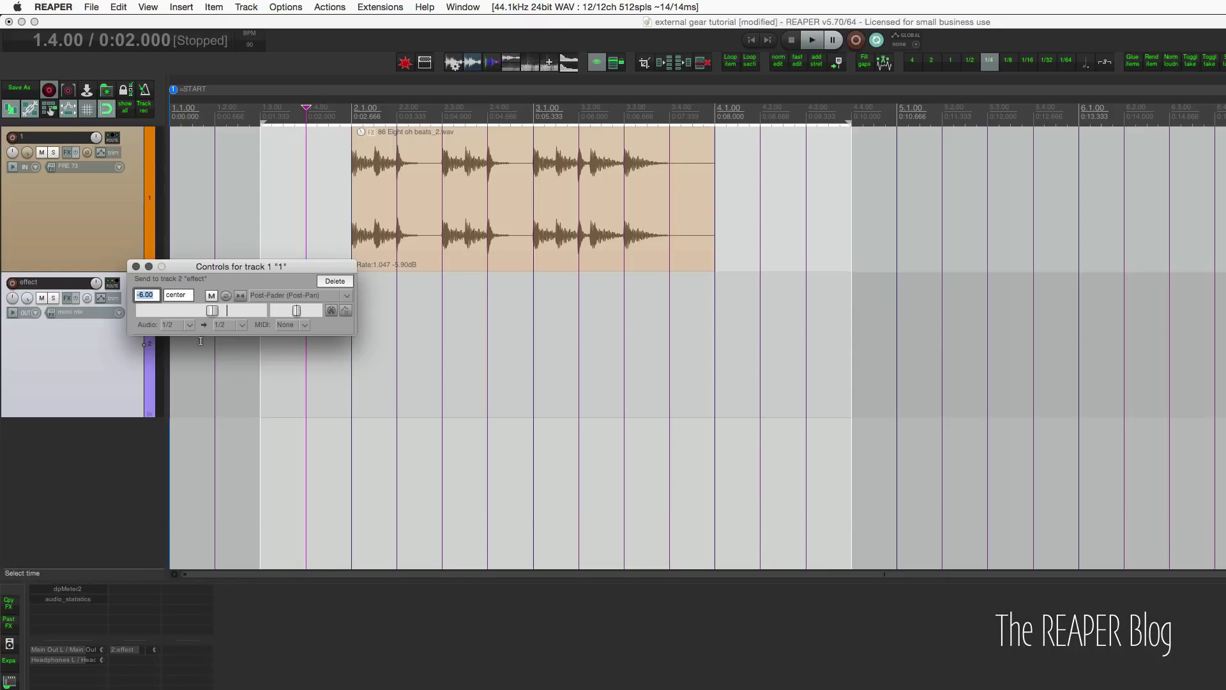
left_click(136, 266)
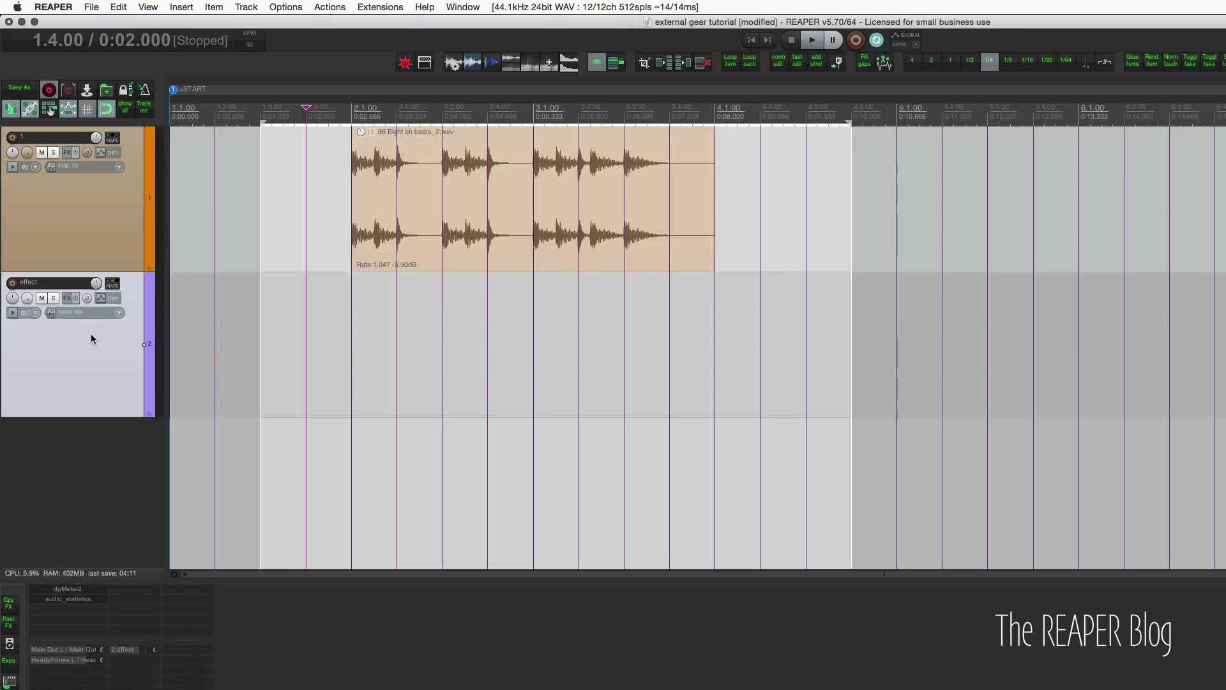
Add the Cockos VST ReaInsert plugin to the effect track
right_click(66, 301)
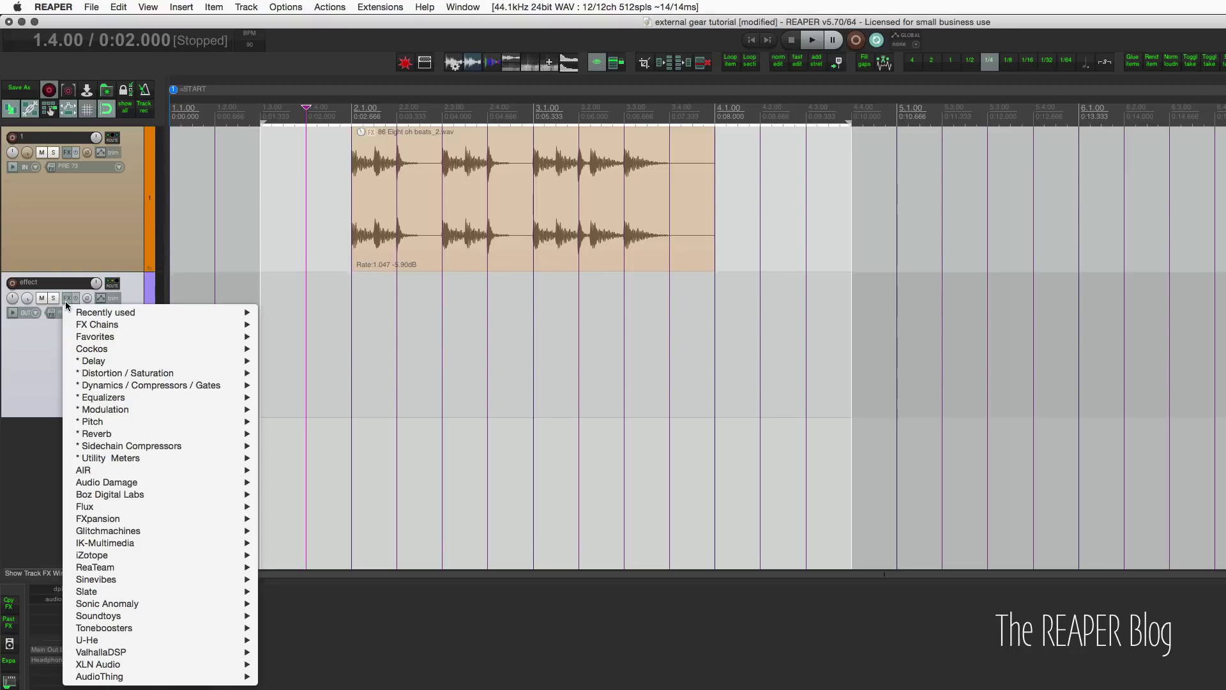
mouse_move(115, 313)
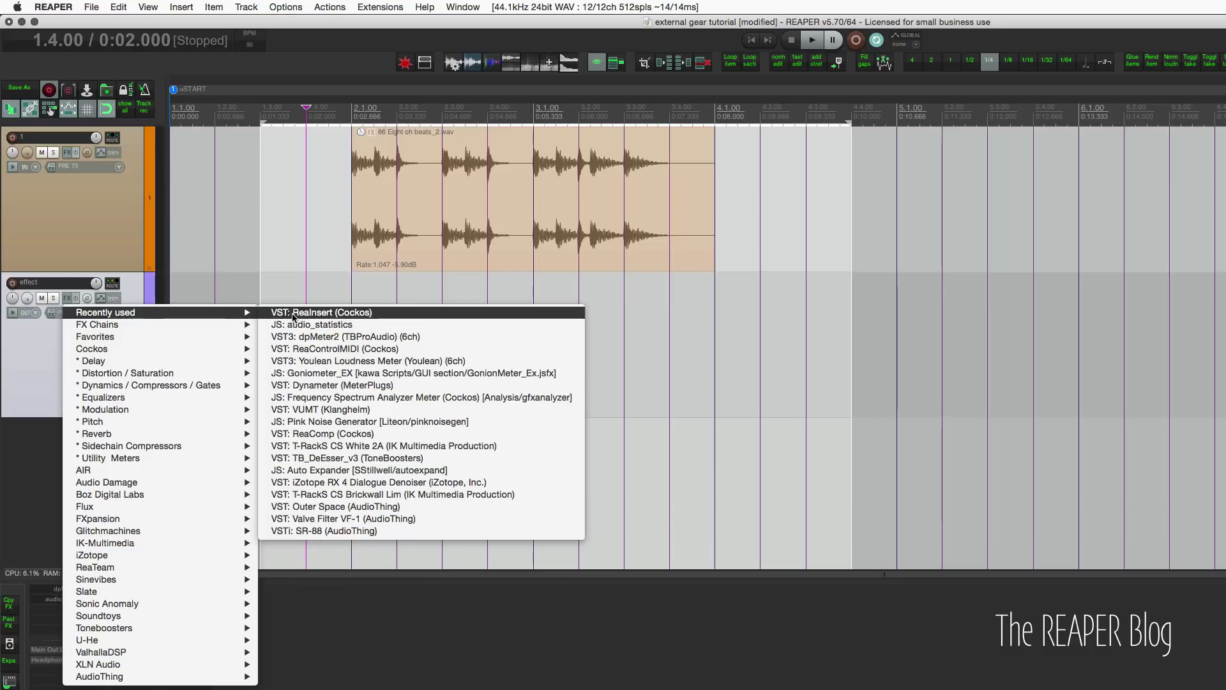
mouse_move(170, 351)
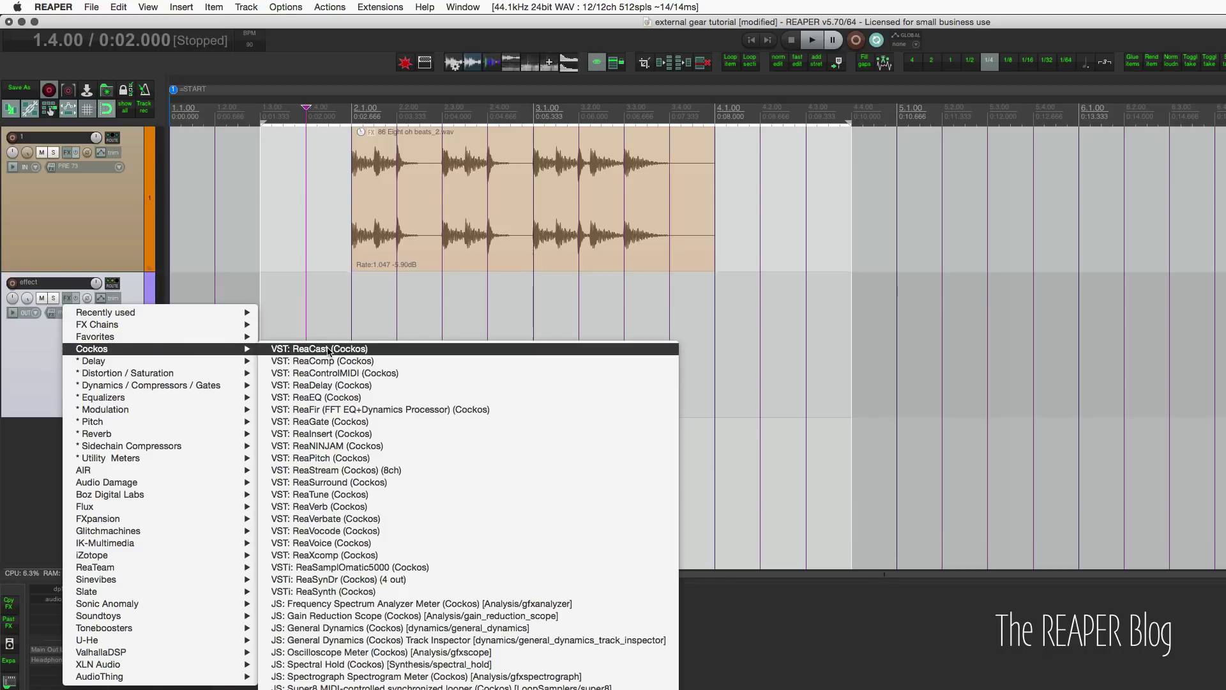
left_click(360, 434)
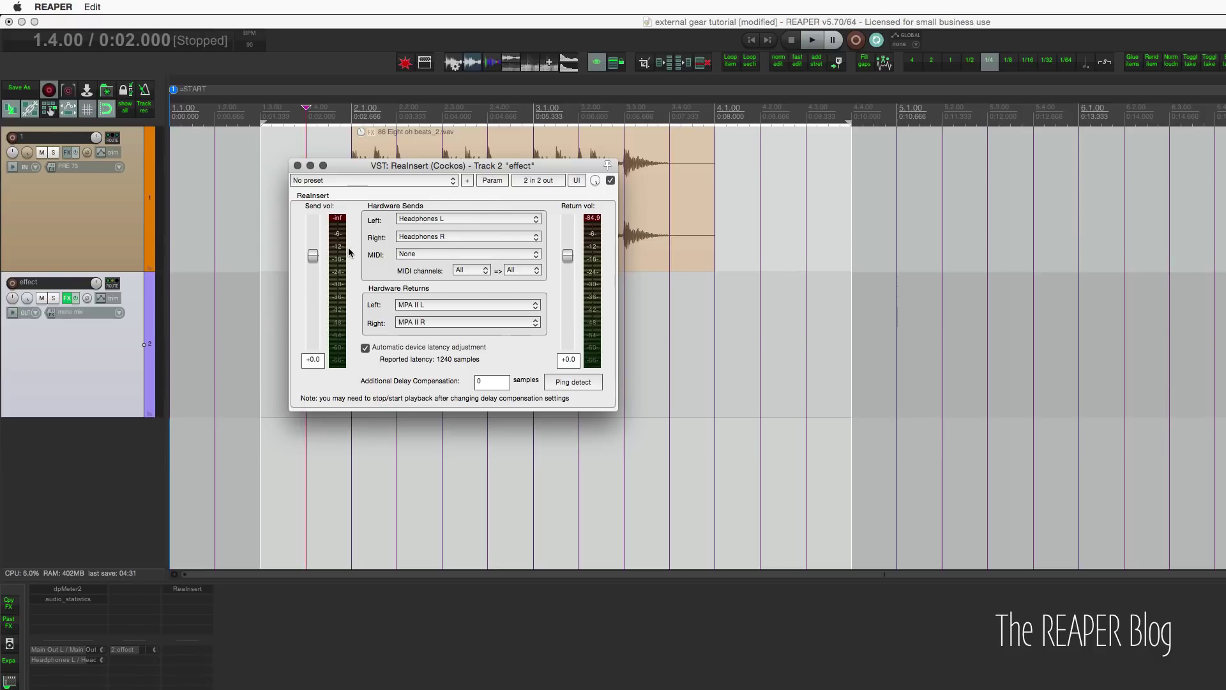
Set ReaInsert sends to Output SWReturn 6 / None and returns to Input Analog 5 / 6
left_click(421, 218)
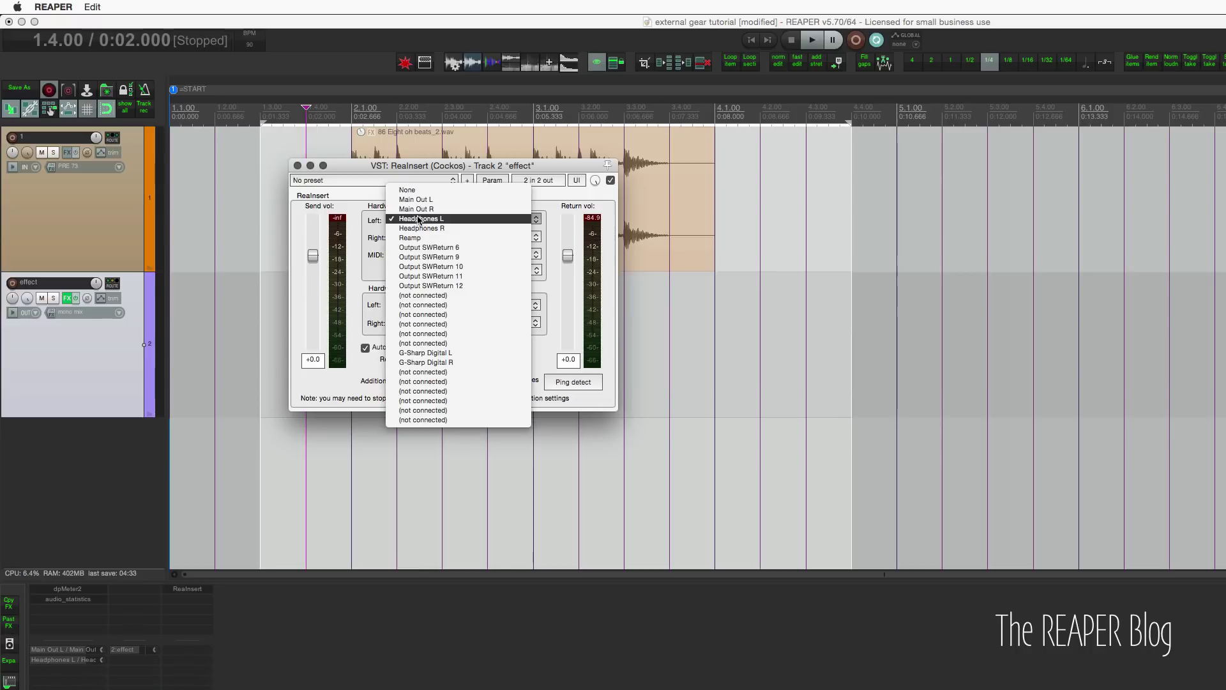
left_click(461, 248)
left_click(424, 238)
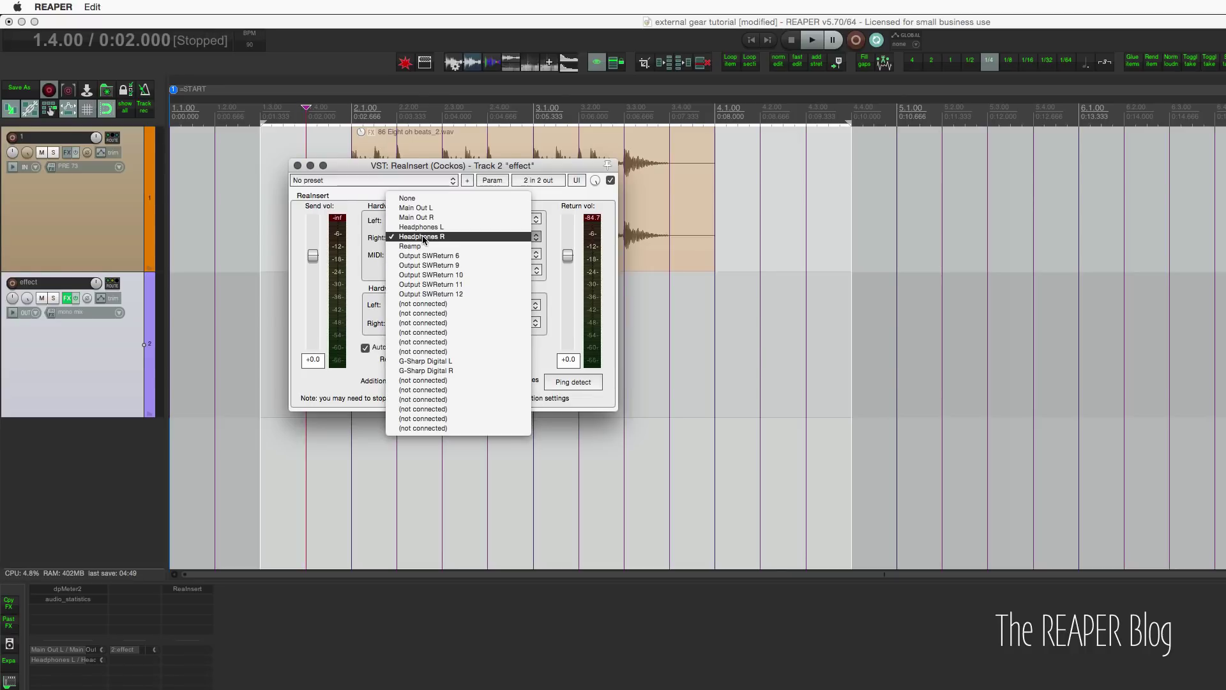
left_click(424, 198)
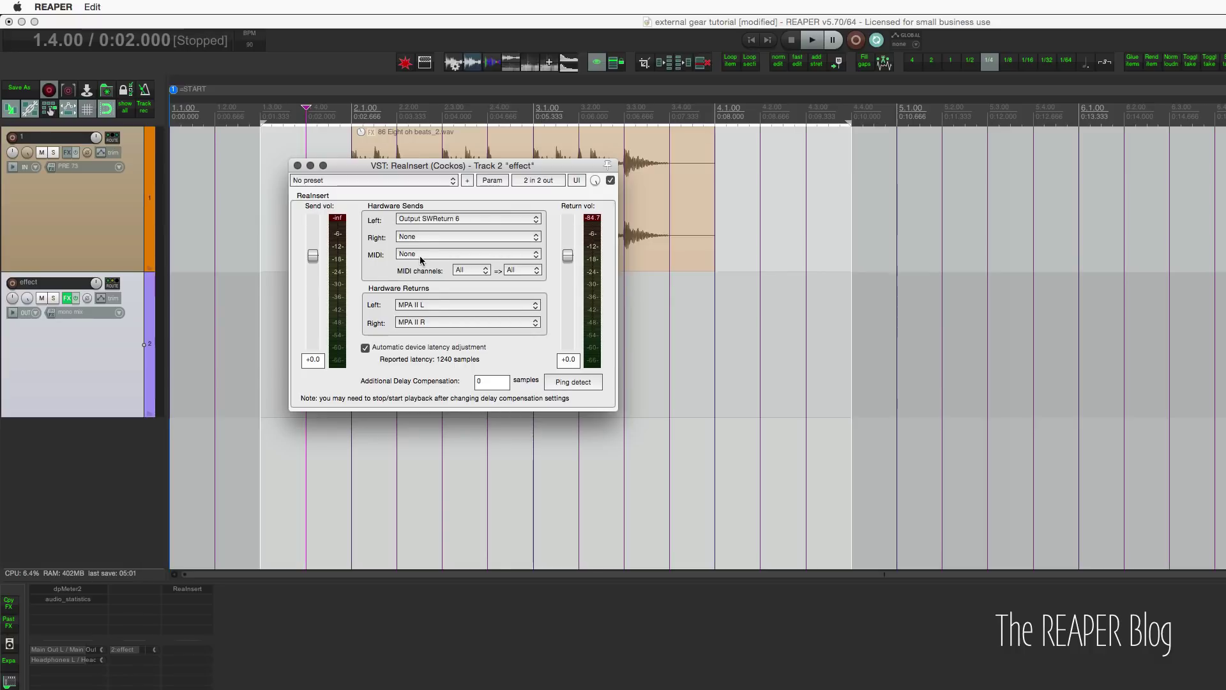
left_click(425, 306)
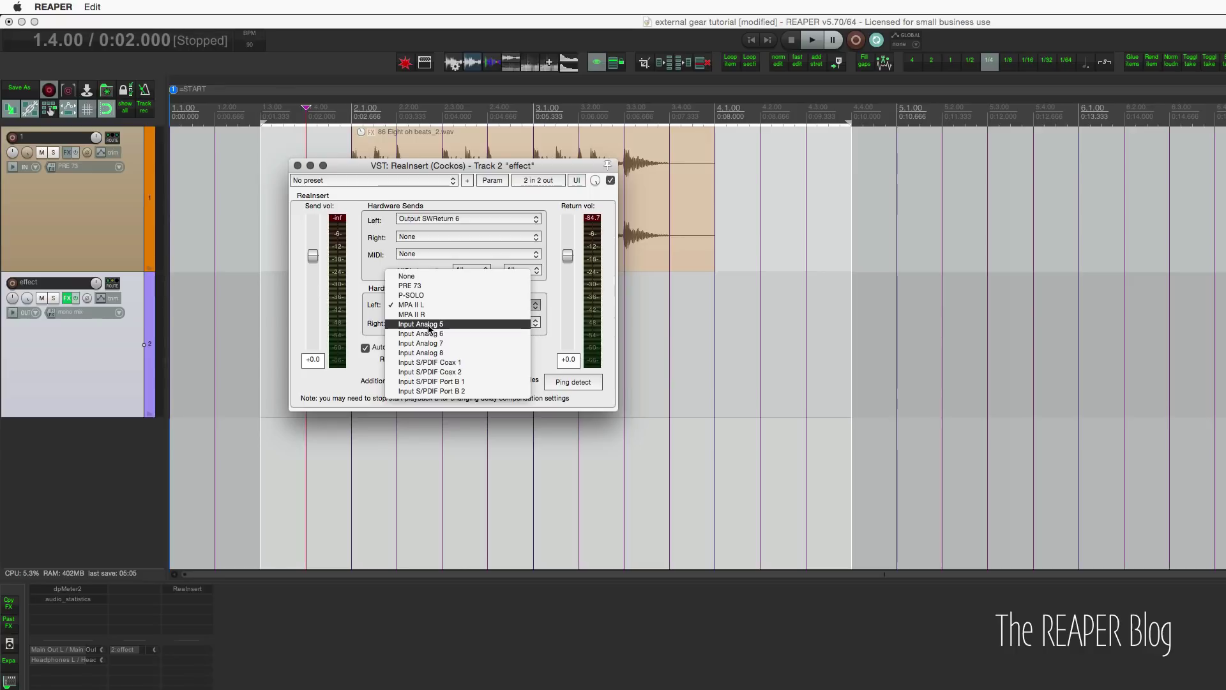
left_click(429, 324)
left_click(435, 324)
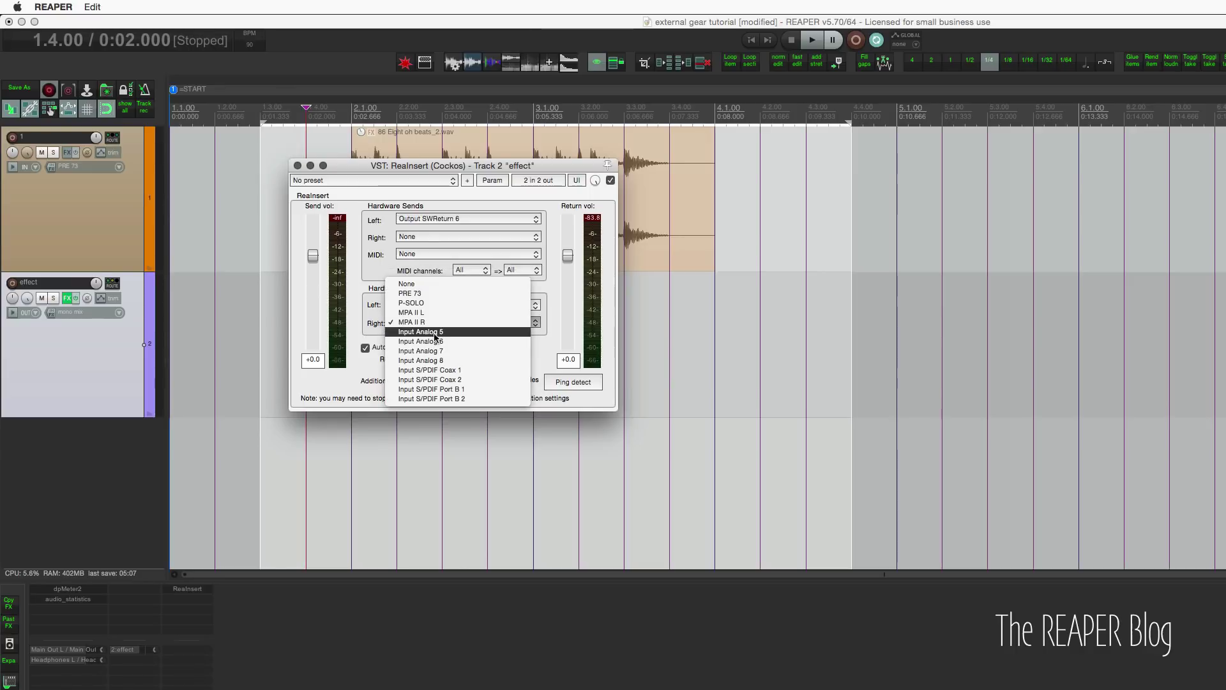
left_click(444, 342)
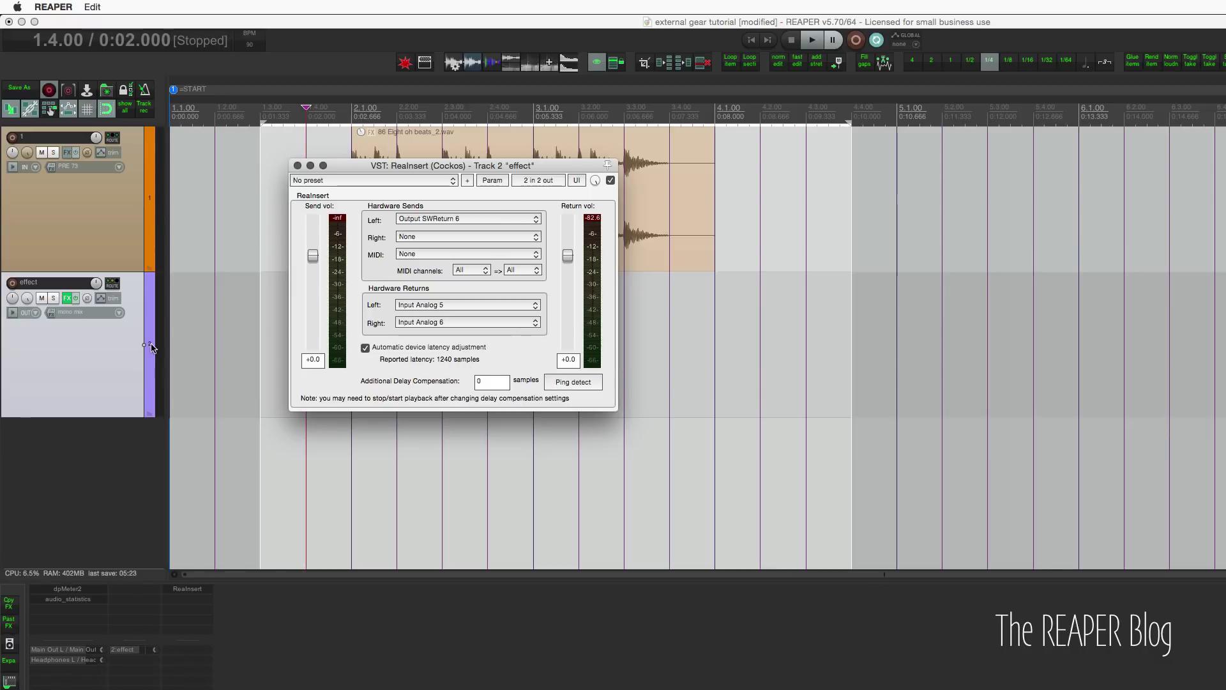
left_click(69, 350)
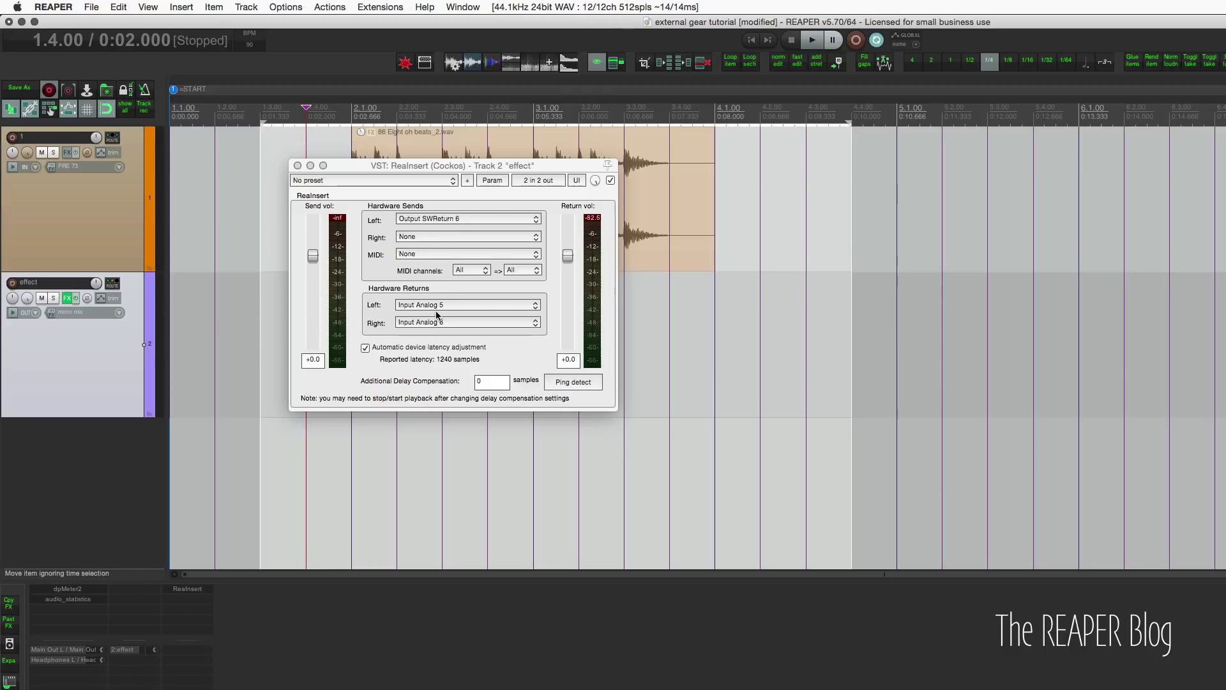
left_click(482, 364)
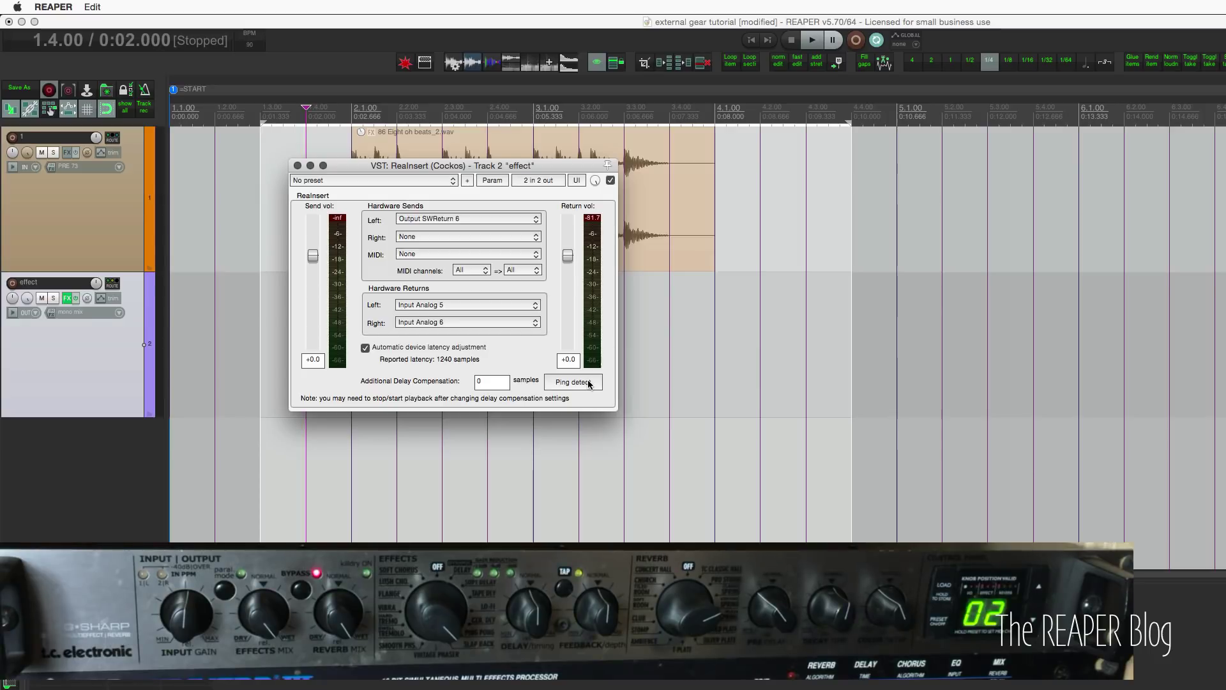
Ping-detect the hardware loop for 66 samples compensation and move ReaInsert down to reveal the audio item
left_click(588, 383)
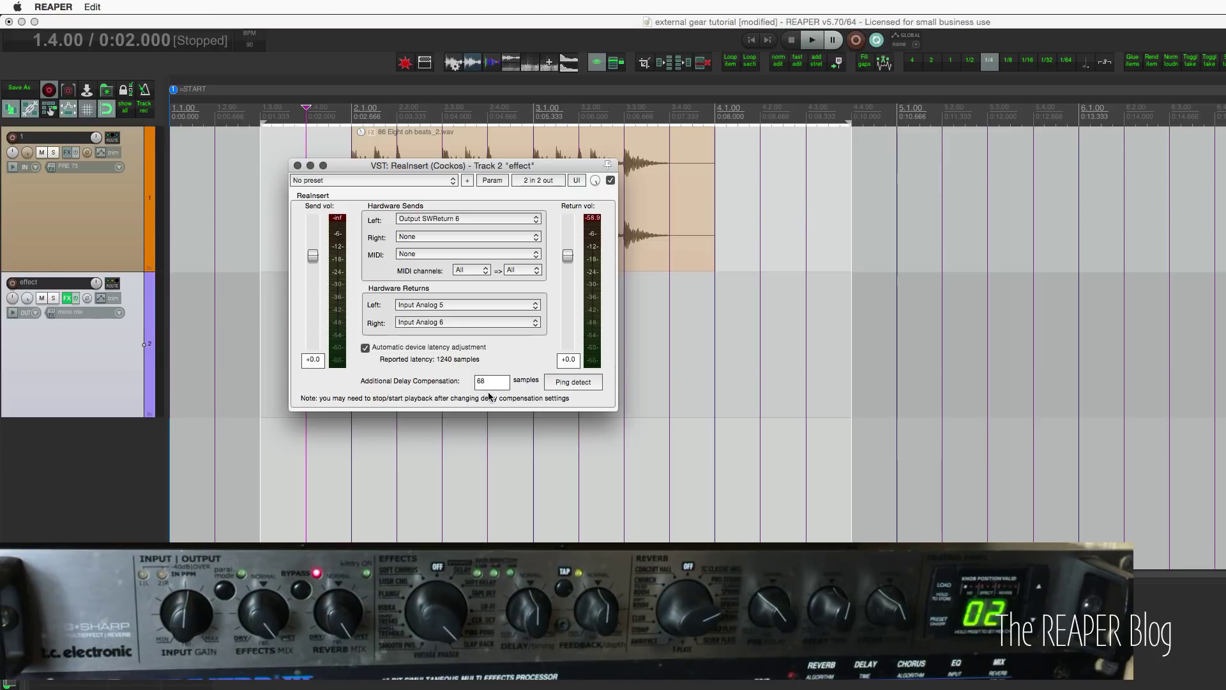
left_click(108, 228)
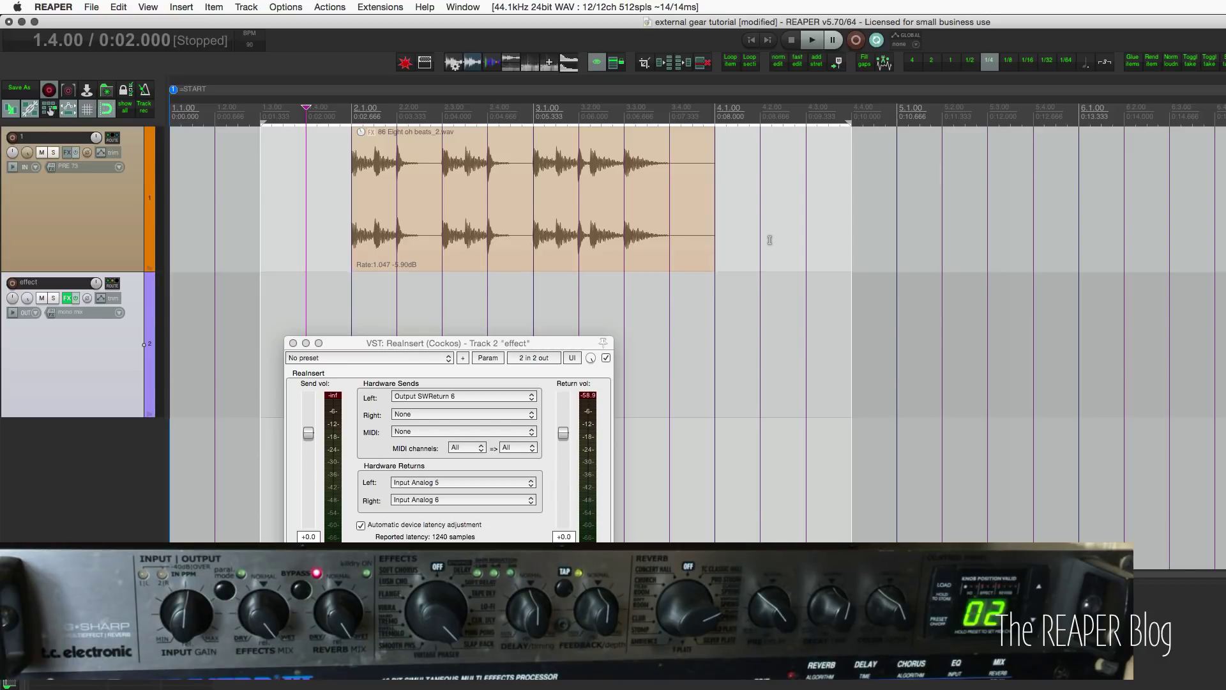
key("space")
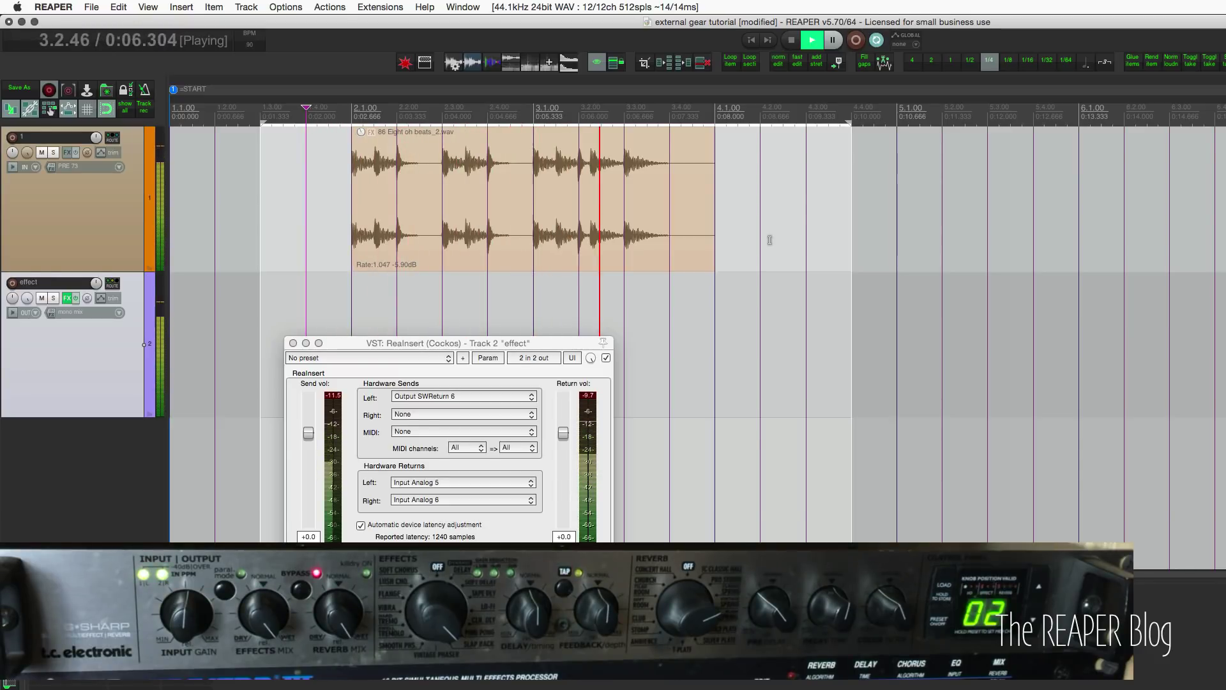
key("space")
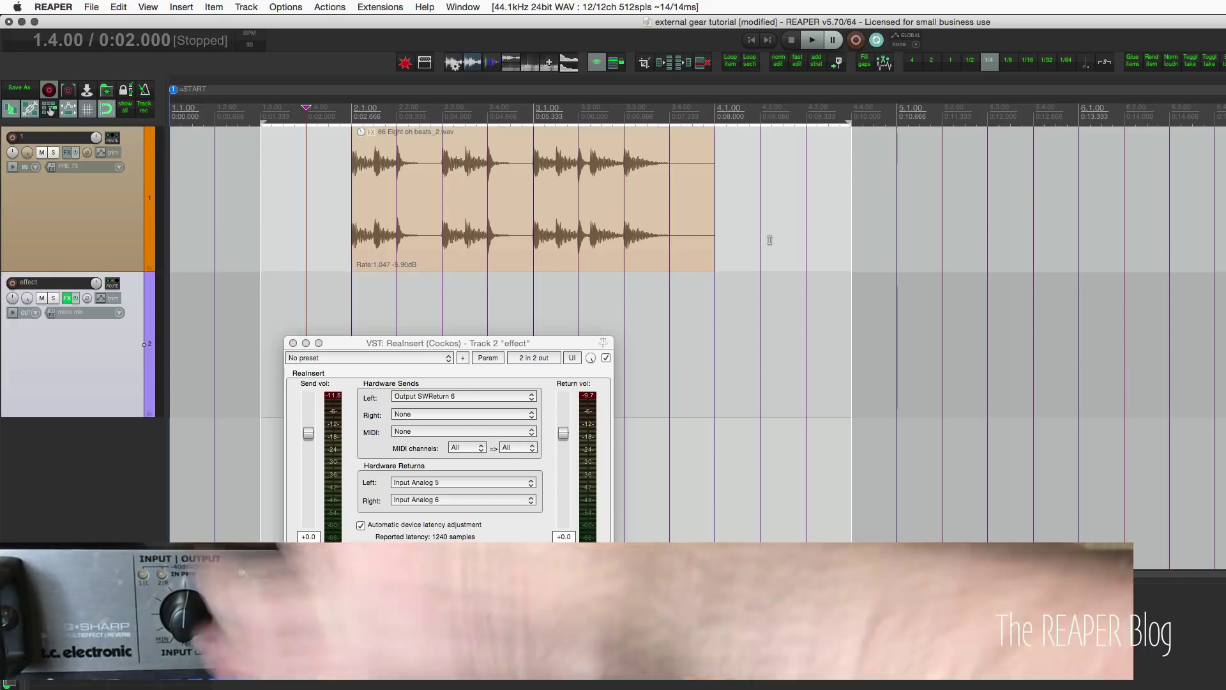
Play the project through the hardware loop, stop it, and select the effect track
key("space")
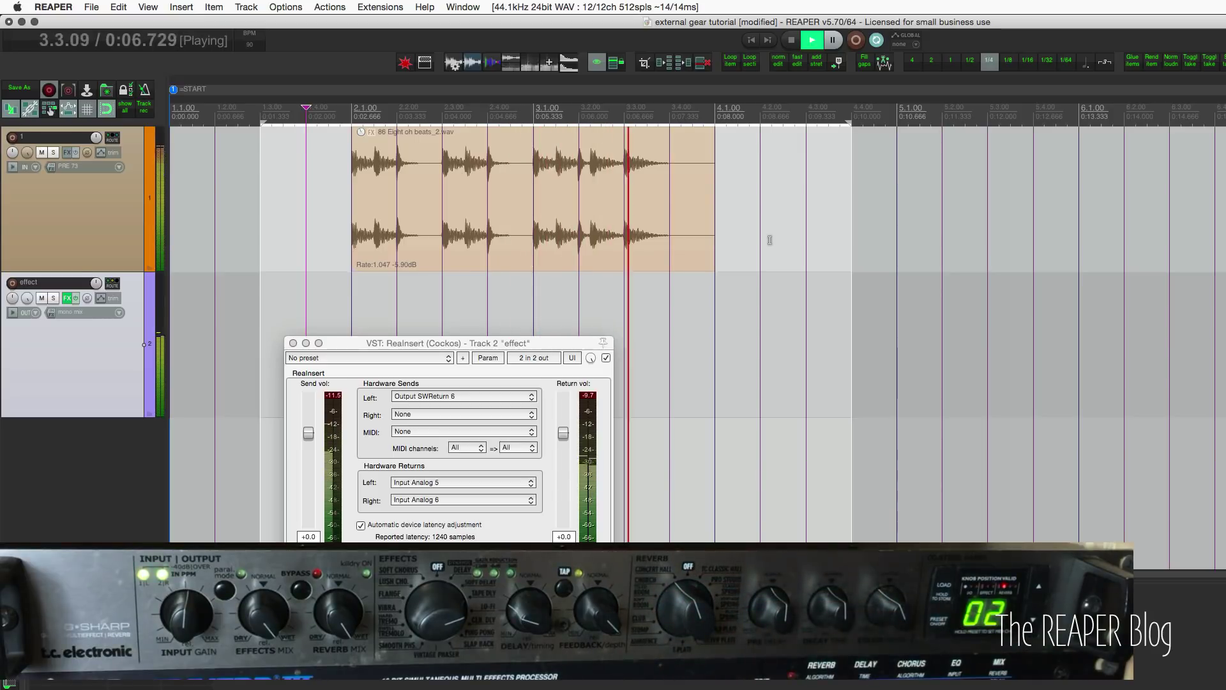
key("space")
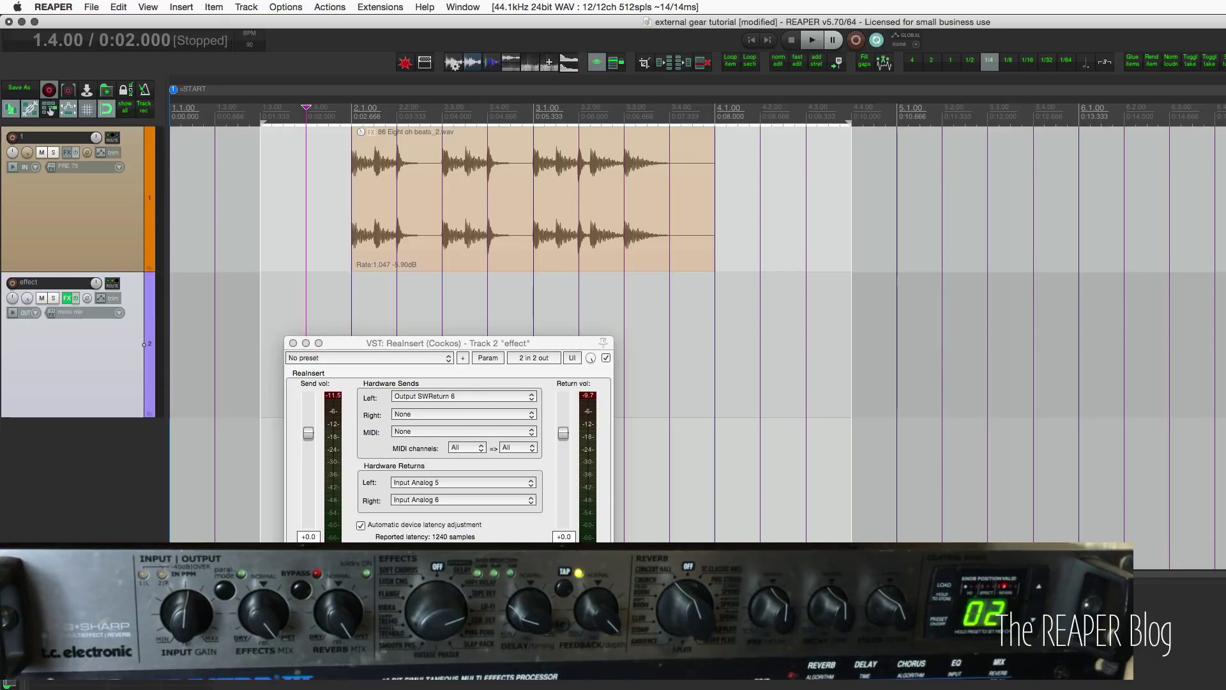
left_click(143, 343)
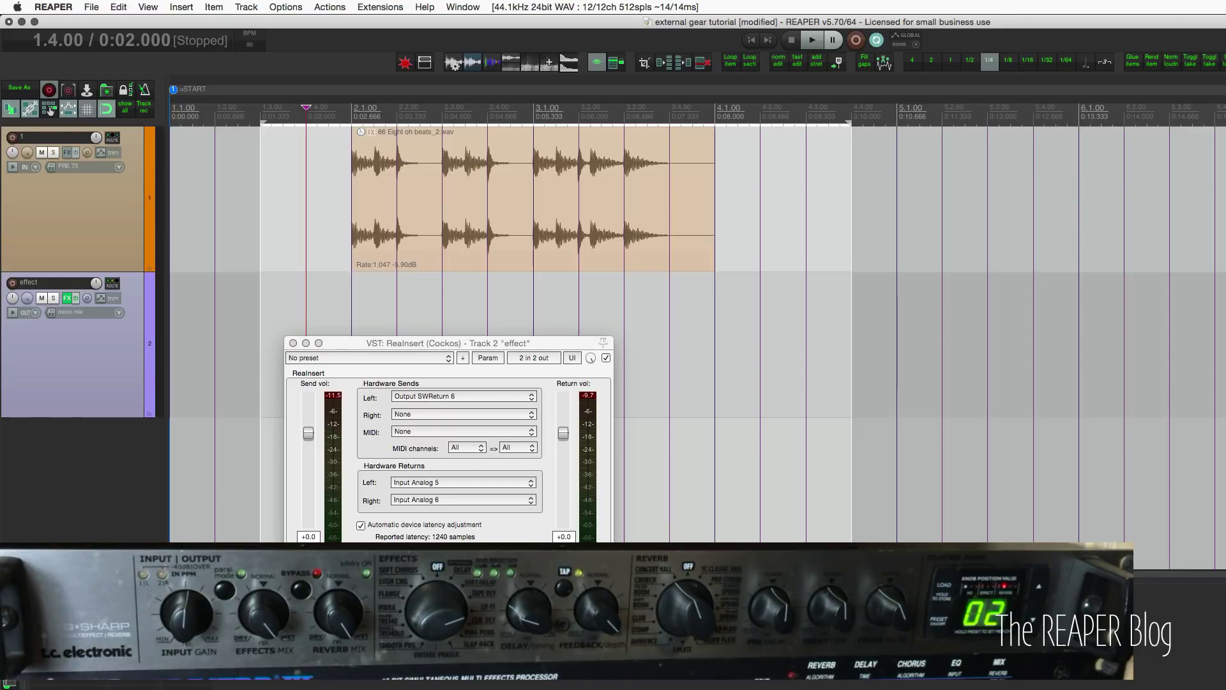
Confirm the M-Audio ProFire 2626 MIDI output has Enable output and Send clock checked
key("super+comma")
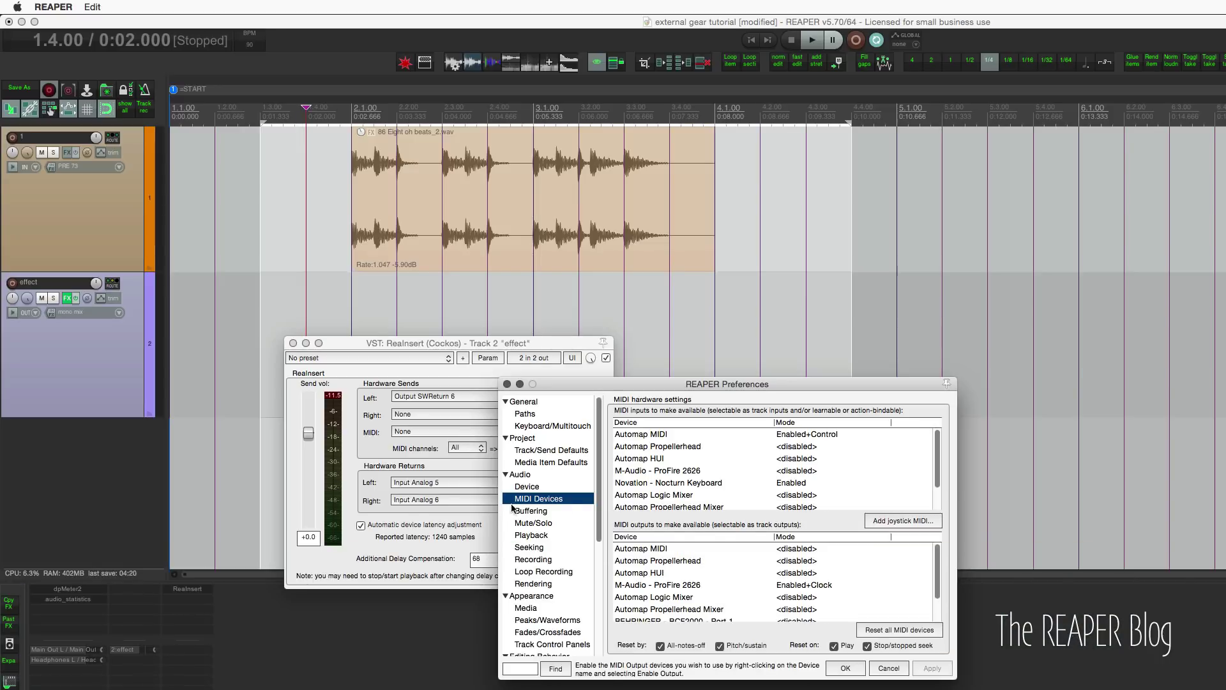
scroll(695, 589, "down", 1)
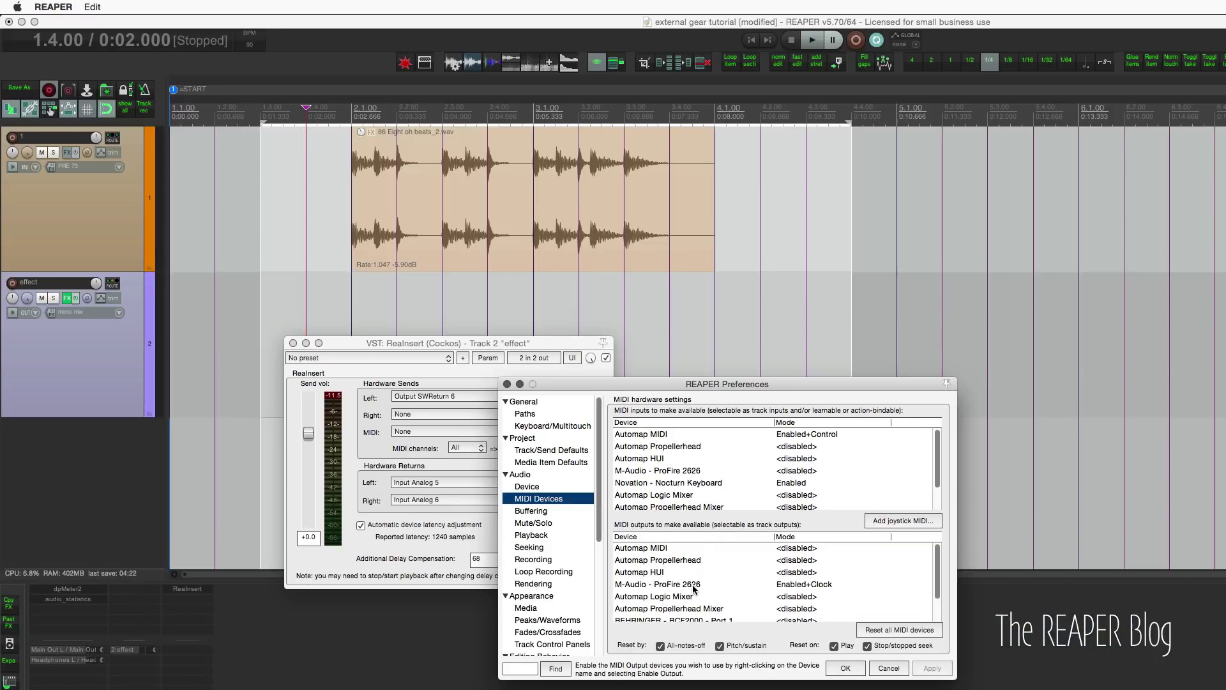
left_click(694, 586)
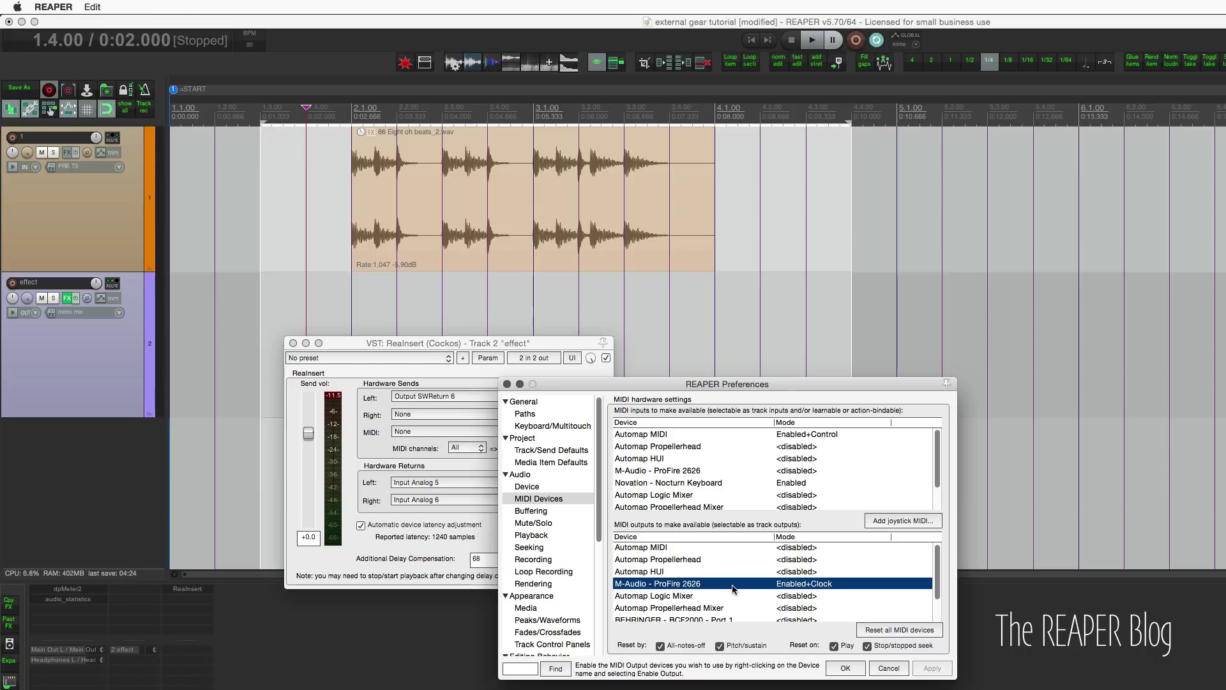
double_click(811, 588)
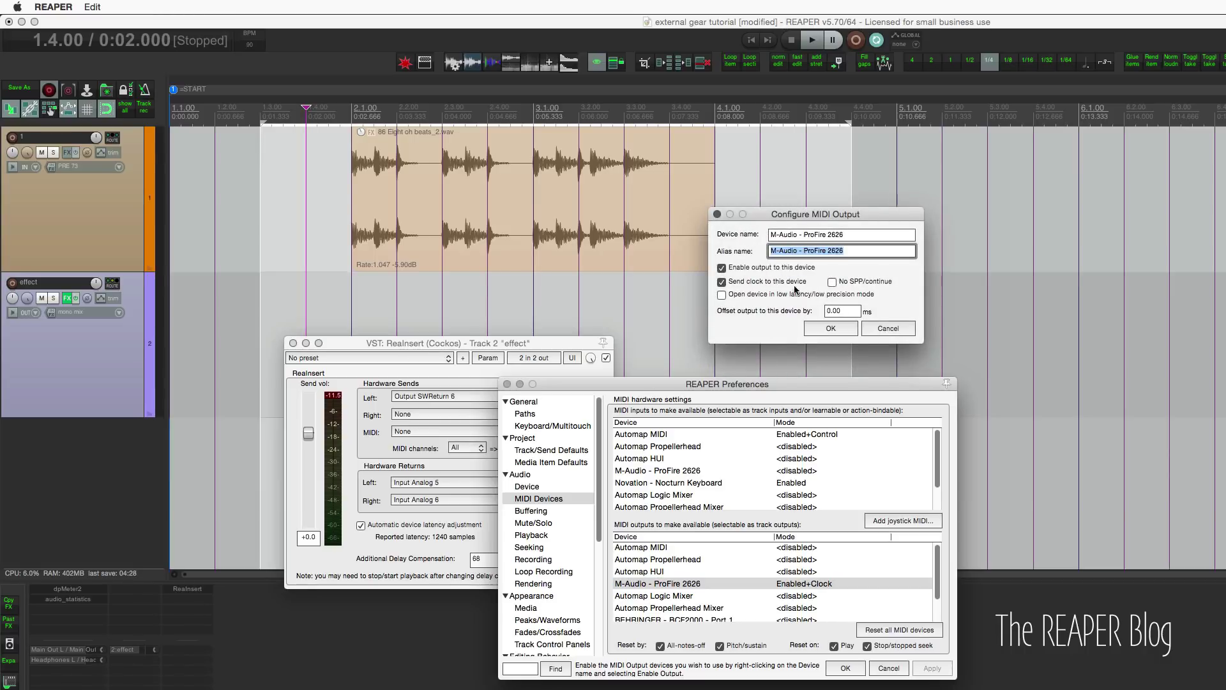
left_click(832, 327)
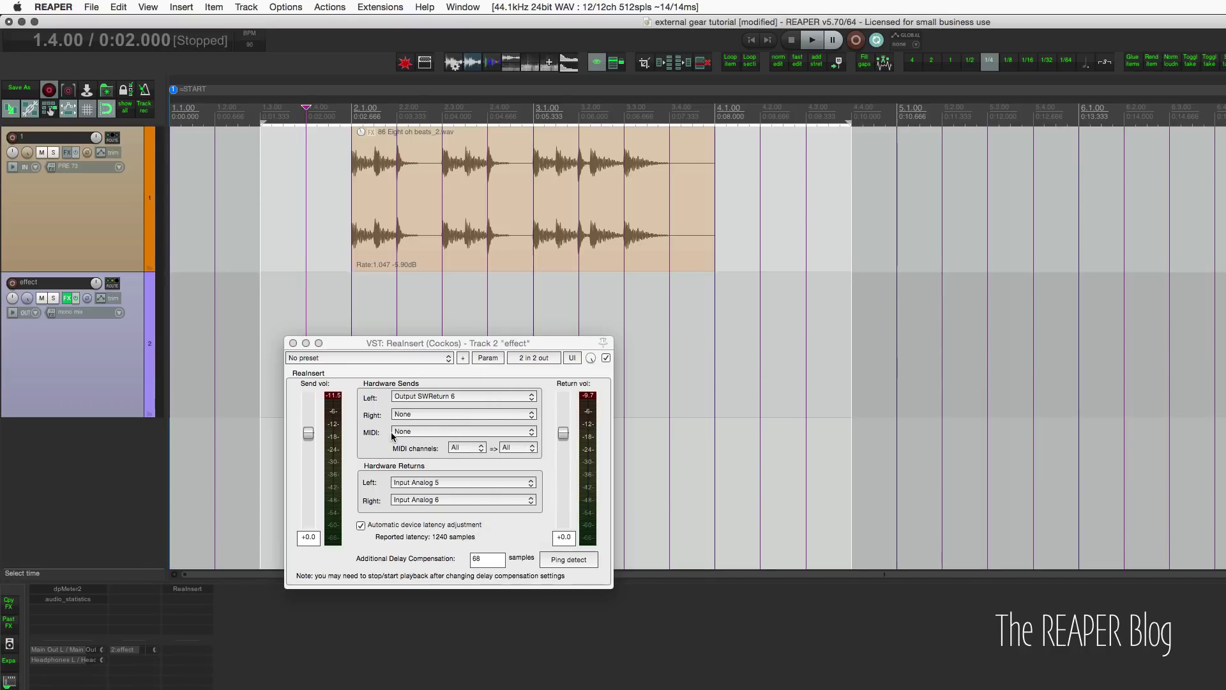
Move the ReaInsert window to the right and return the edit cursor to 1.4.00
left_click_drag(426, 345, 734, 356)
left_click(333, 339)
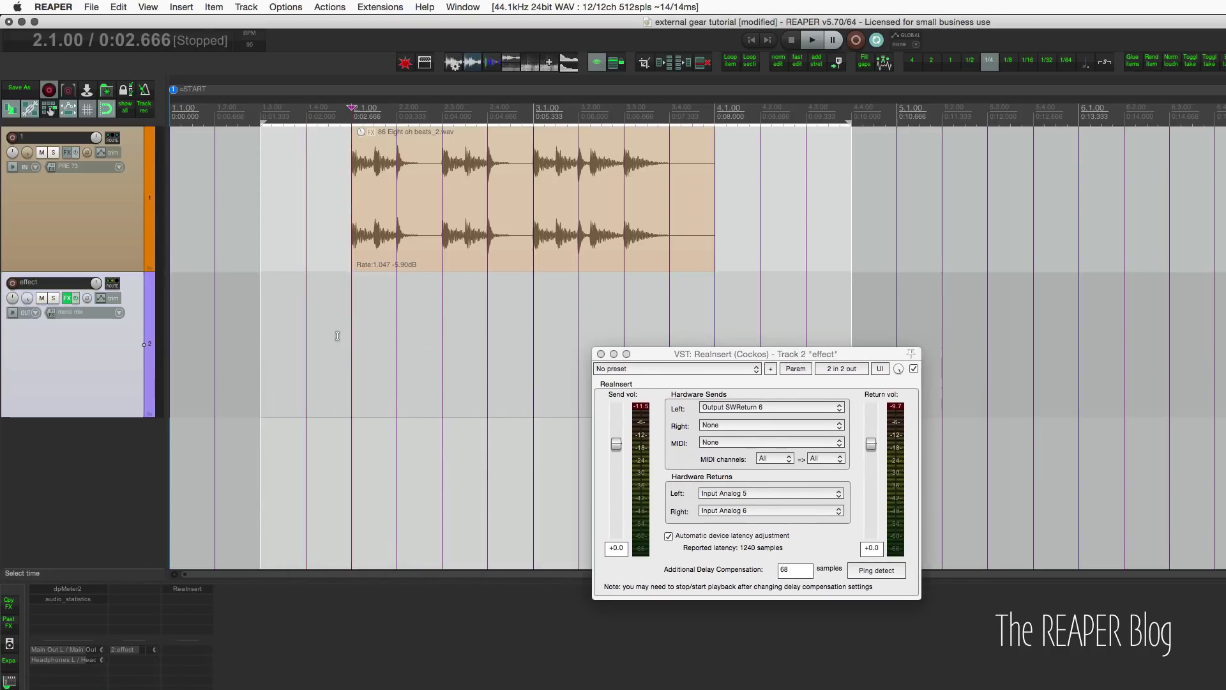
left_click(299, 331)
Set the project tempo to 120 BPM in the transport BPM field
left_click(171, 112)
left_click(257, 45)
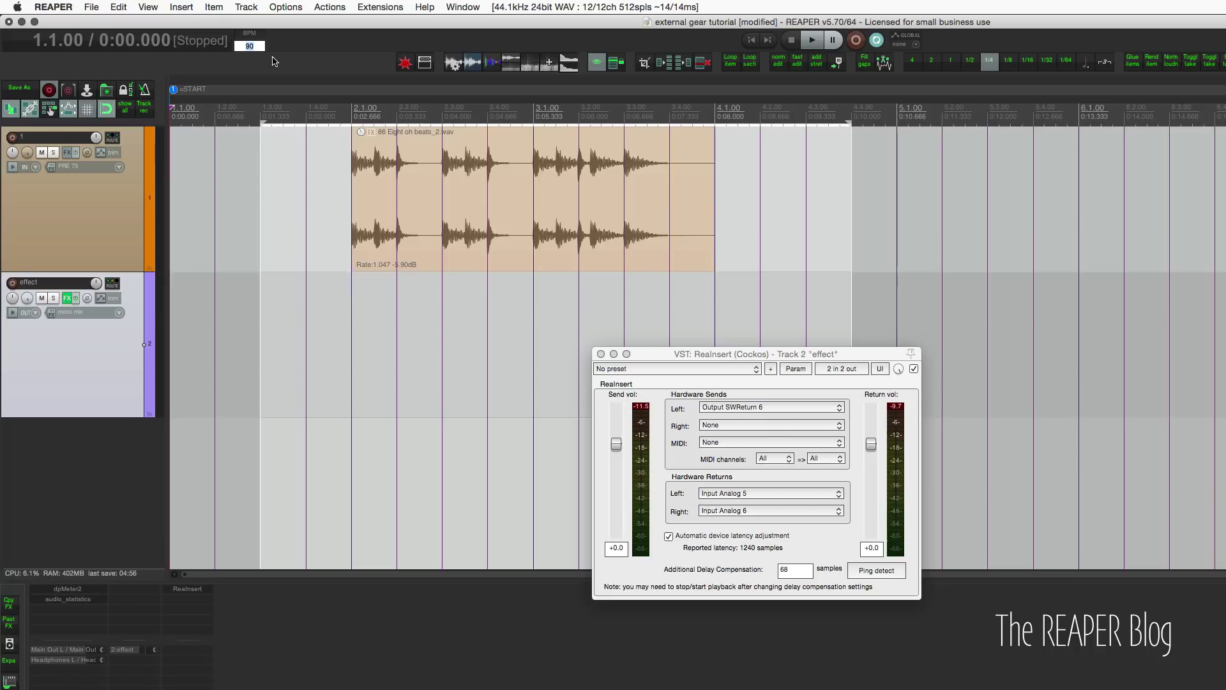
type("120")
key("Return")
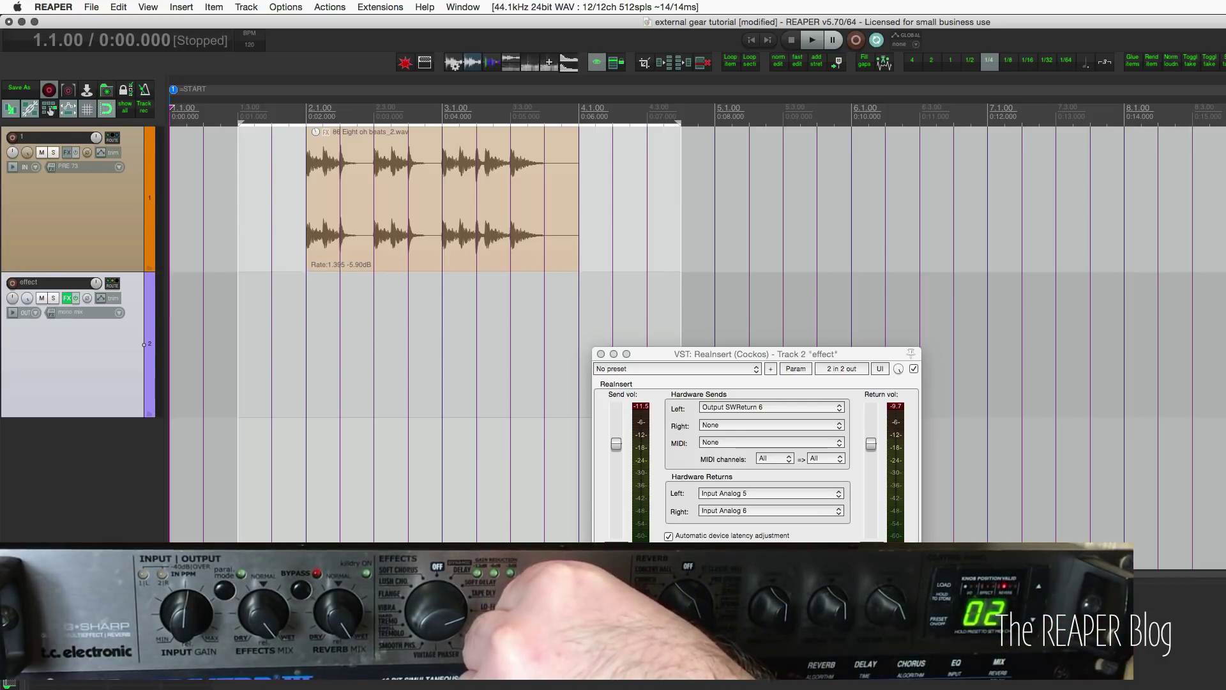
Play the drum loop at 120 BPM from bar 1 beat 3, stopping and restarting once
left_click(238, 191)
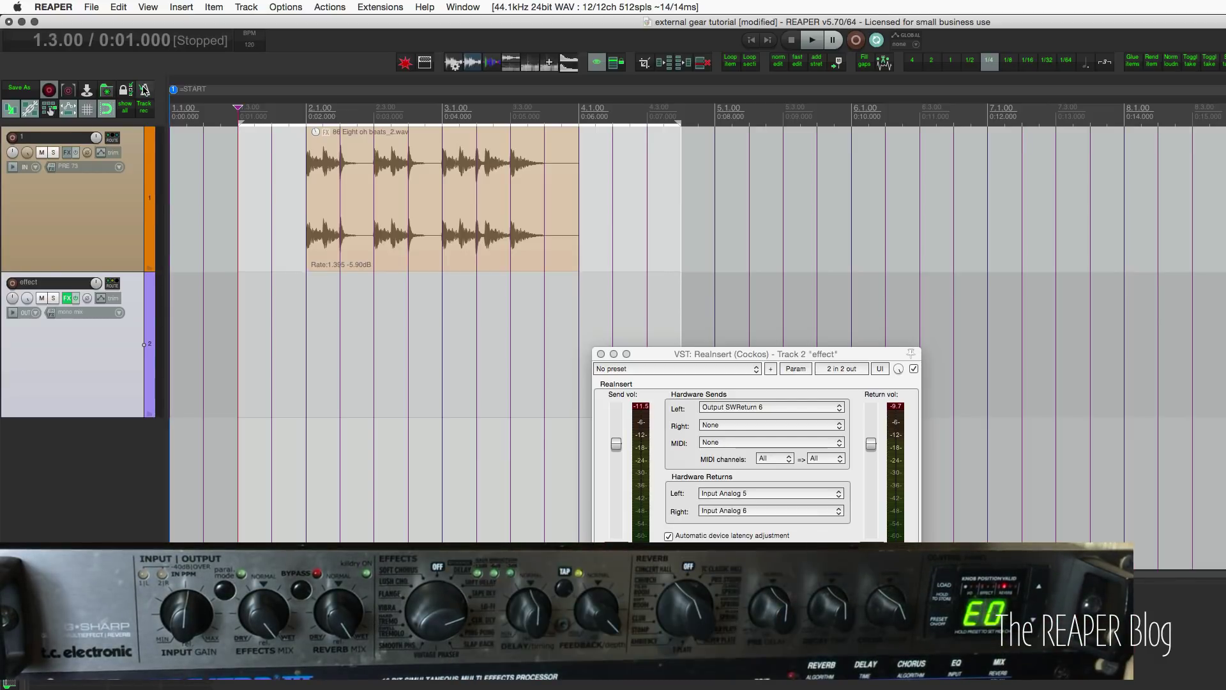
left_click(795, 117)
key("space")
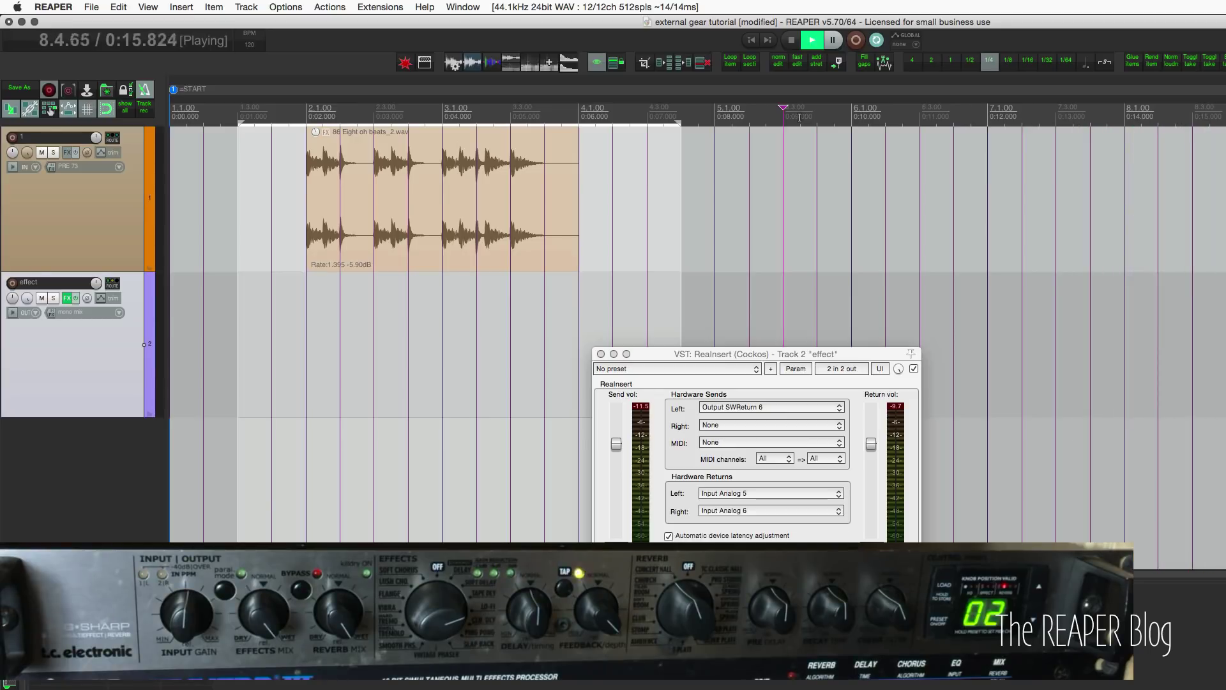
key("space")
left_click(238, 120)
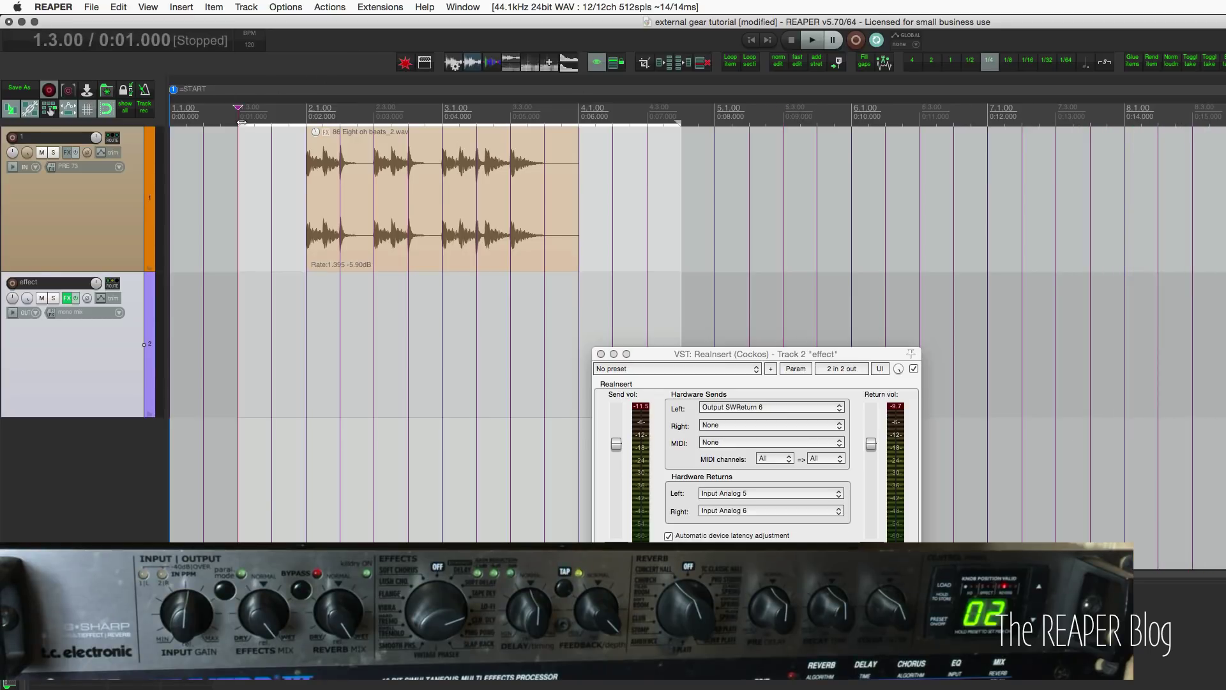
key("space")
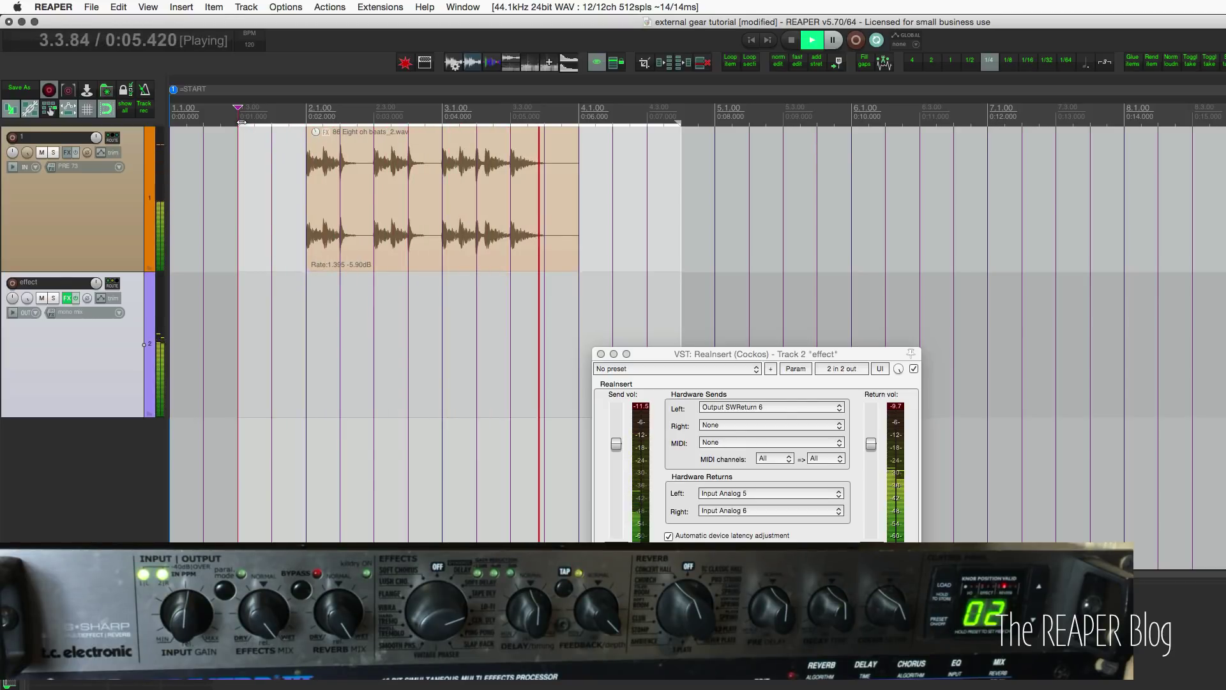
Stop playback, change the tempo to 80 BPM, then play and stop the stretched loop
key("space")
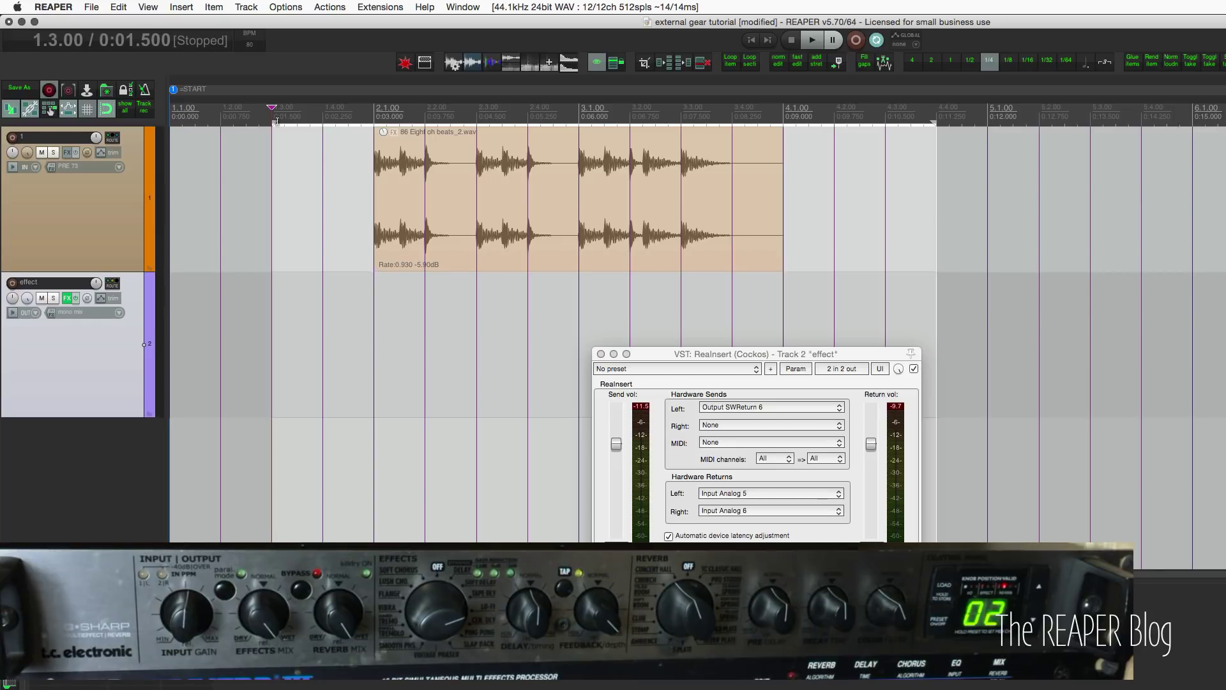
key("space")
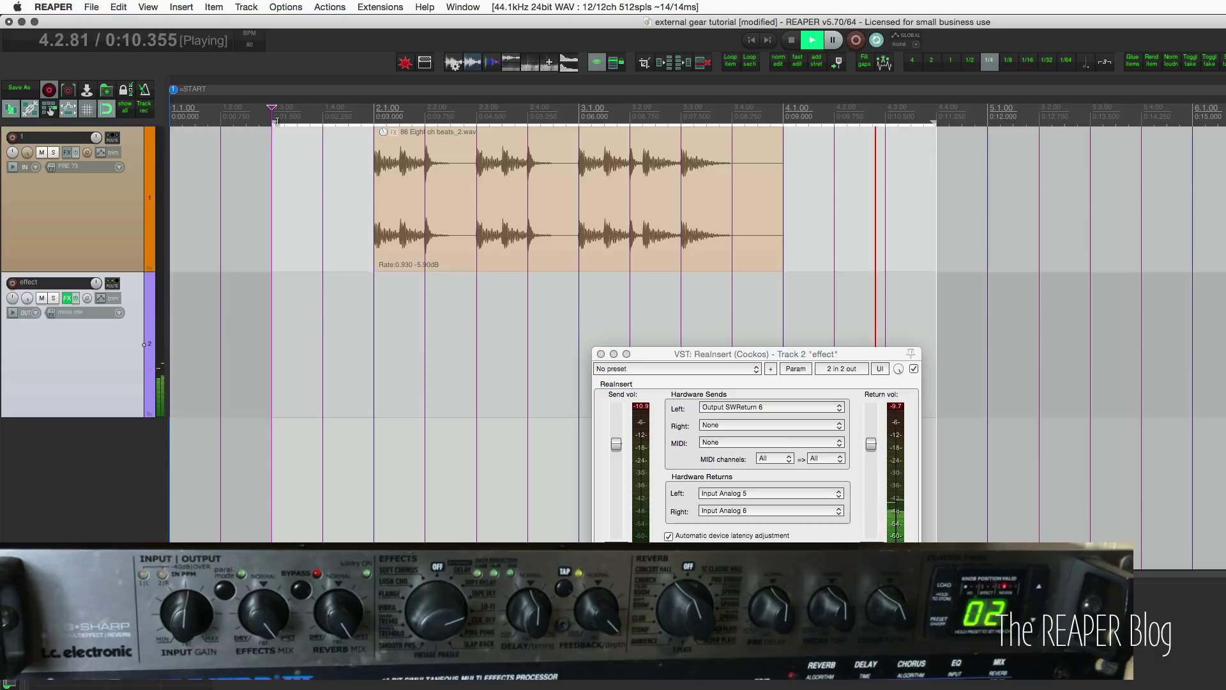
key("space")
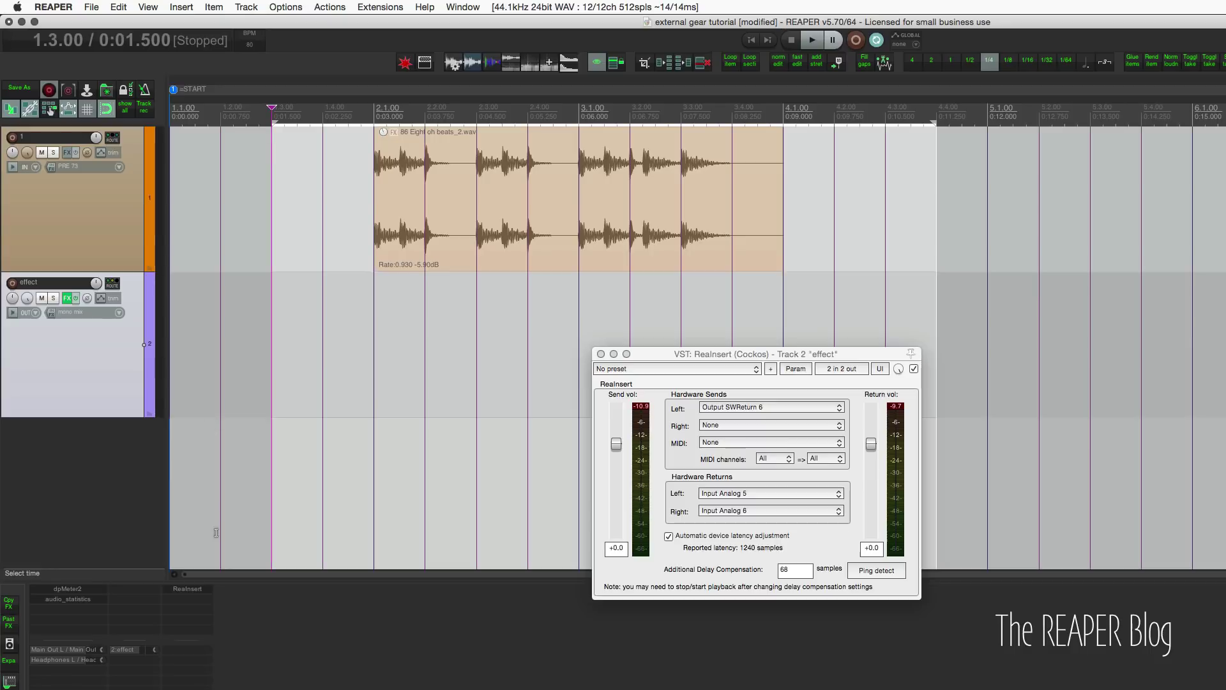
Bring up the MIDI track controls submenu from the effect track's context menu
left_click(146, 362)
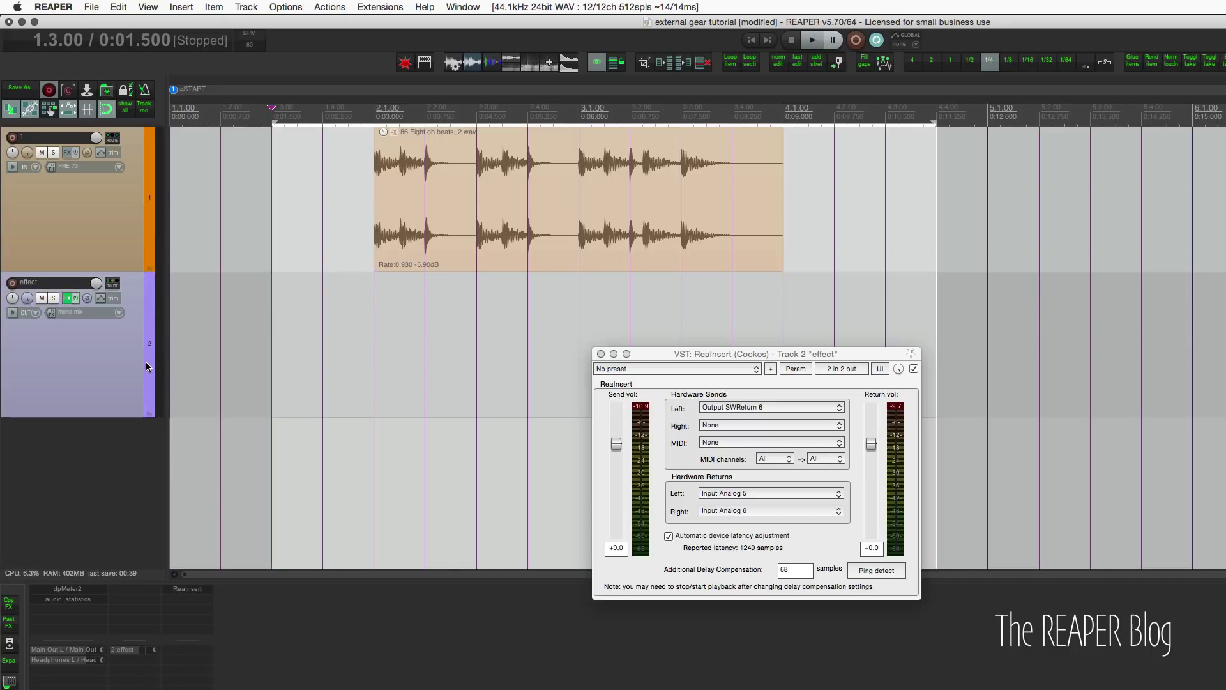
left_click(40, 334)
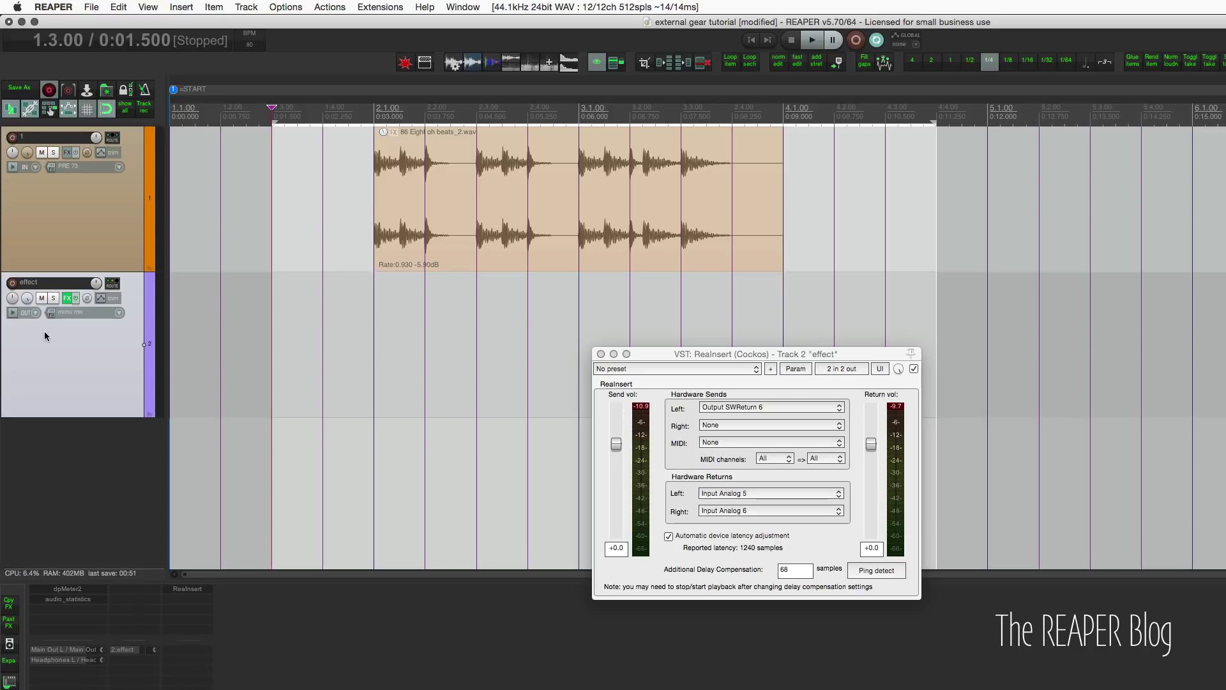
right_click(45, 336)
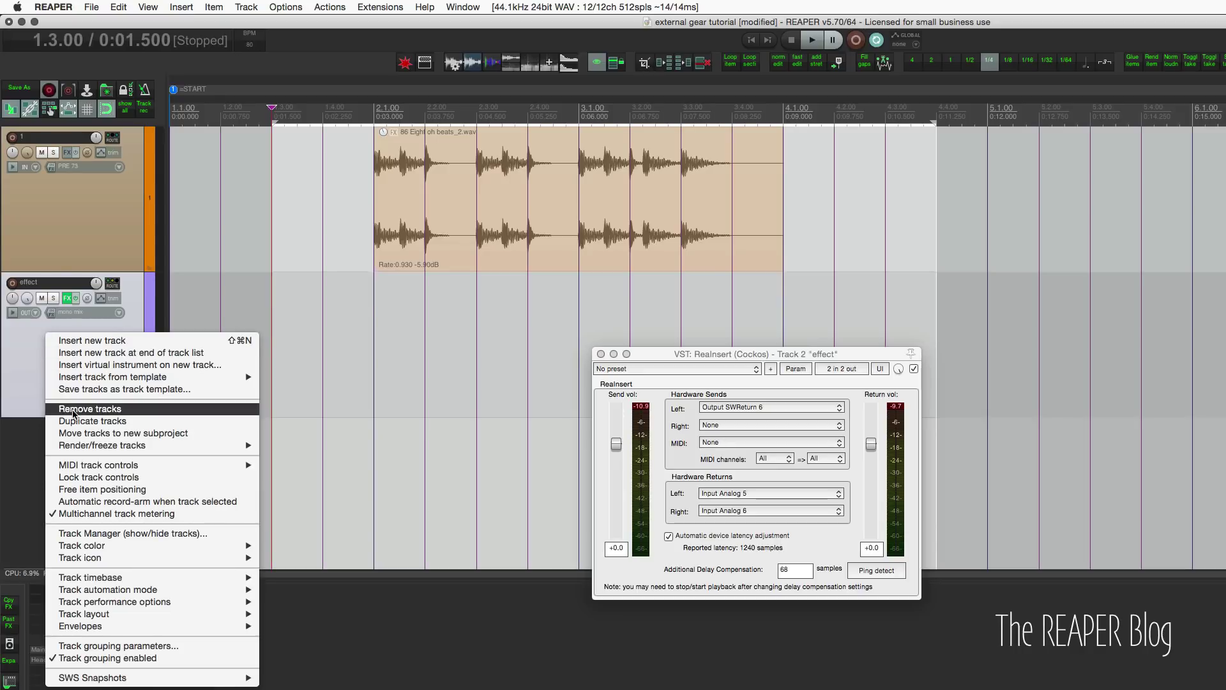
mouse_move(101, 473)
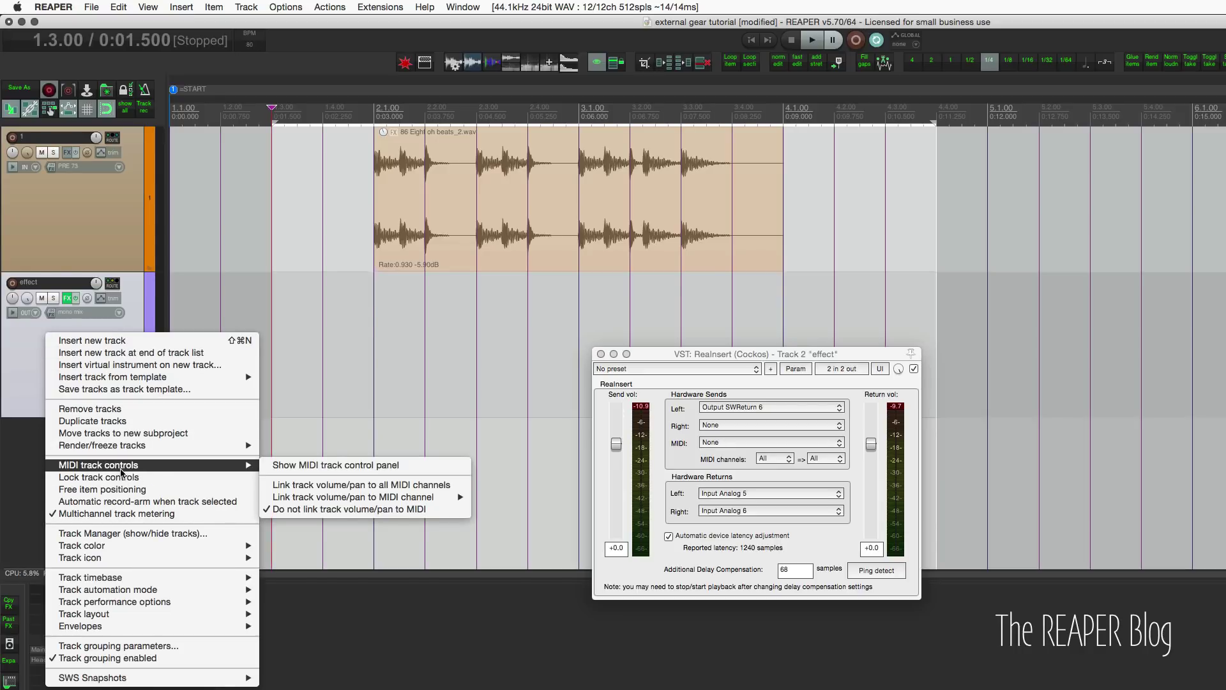
Show ReaControlMIDI on the effect track with Control Change enabled in raw mode
left_click(314, 465)
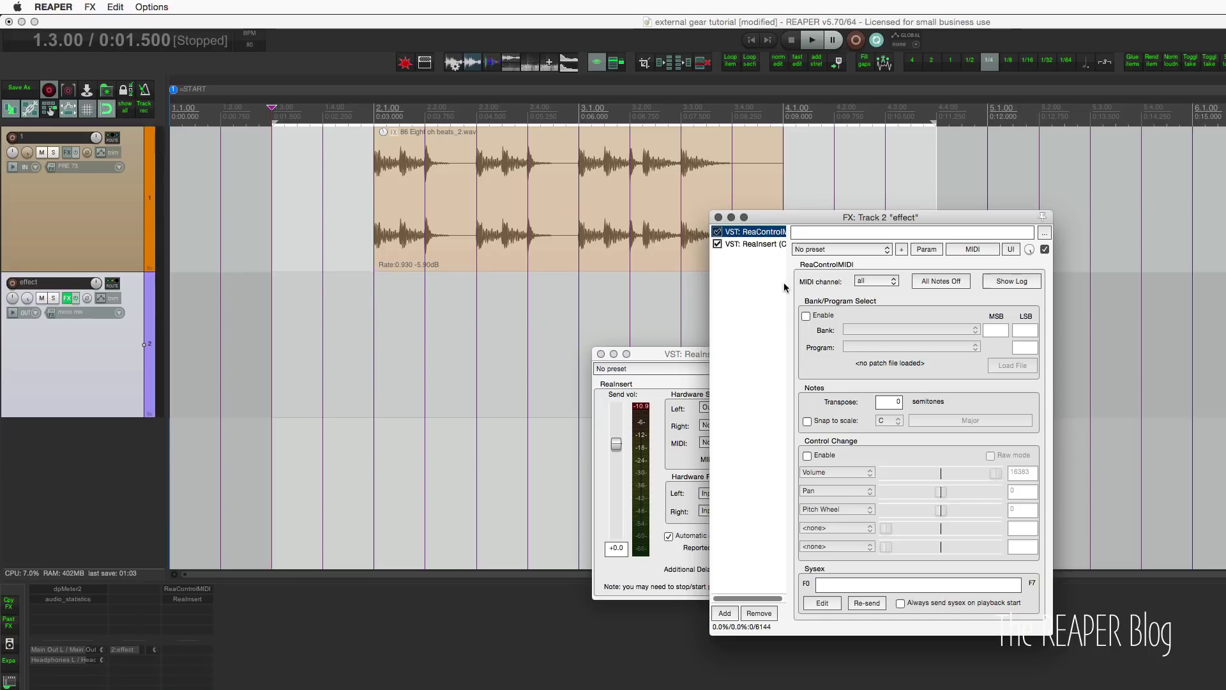
left_click(808, 456)
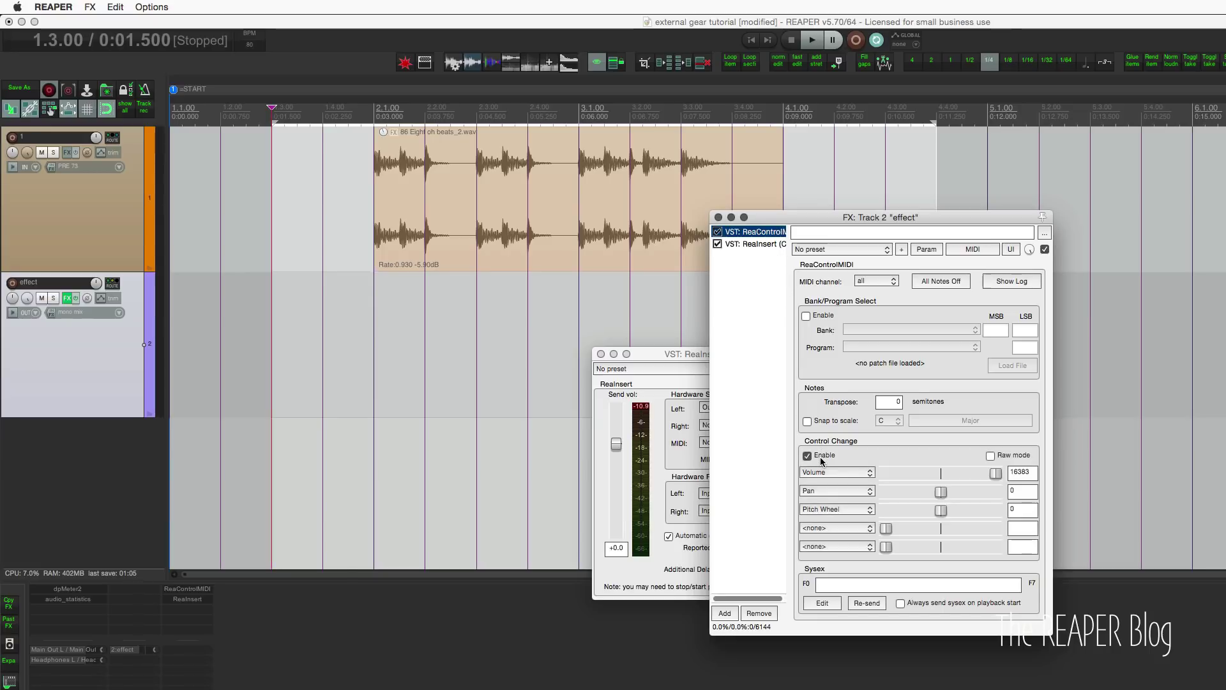
left_click(991, 455)
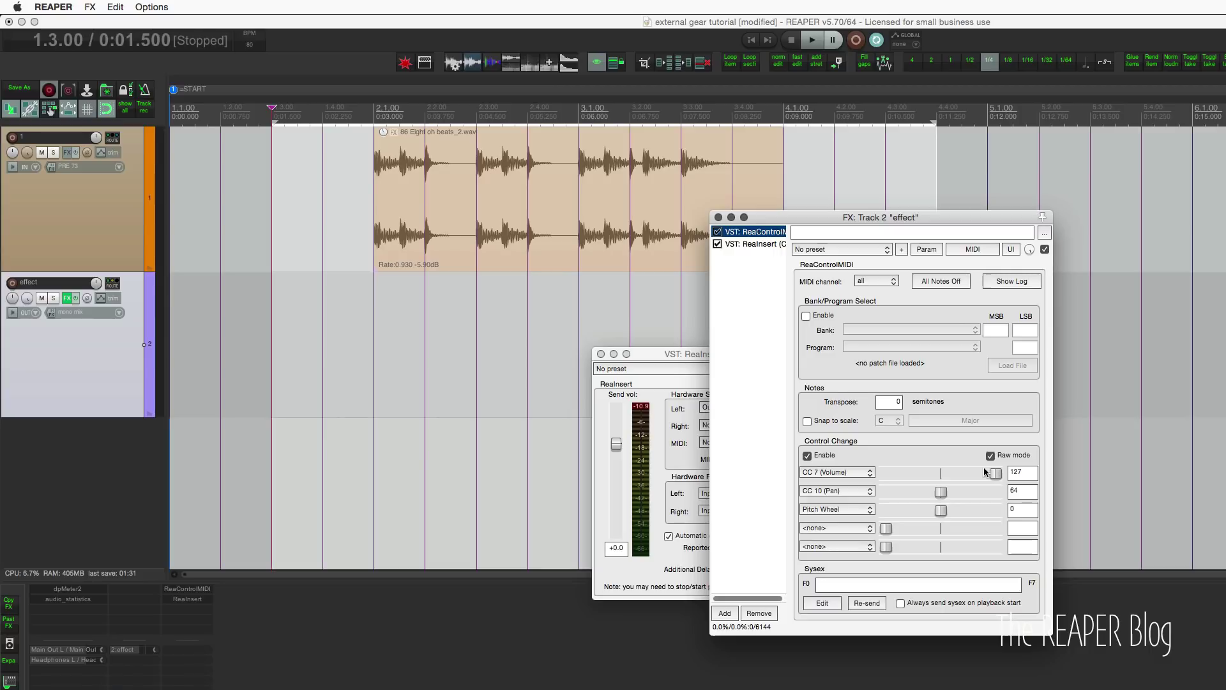
Assign CC 50 and CC 16 to the first two Control Change slots, keeping raw mode on
left_click(833, 472)
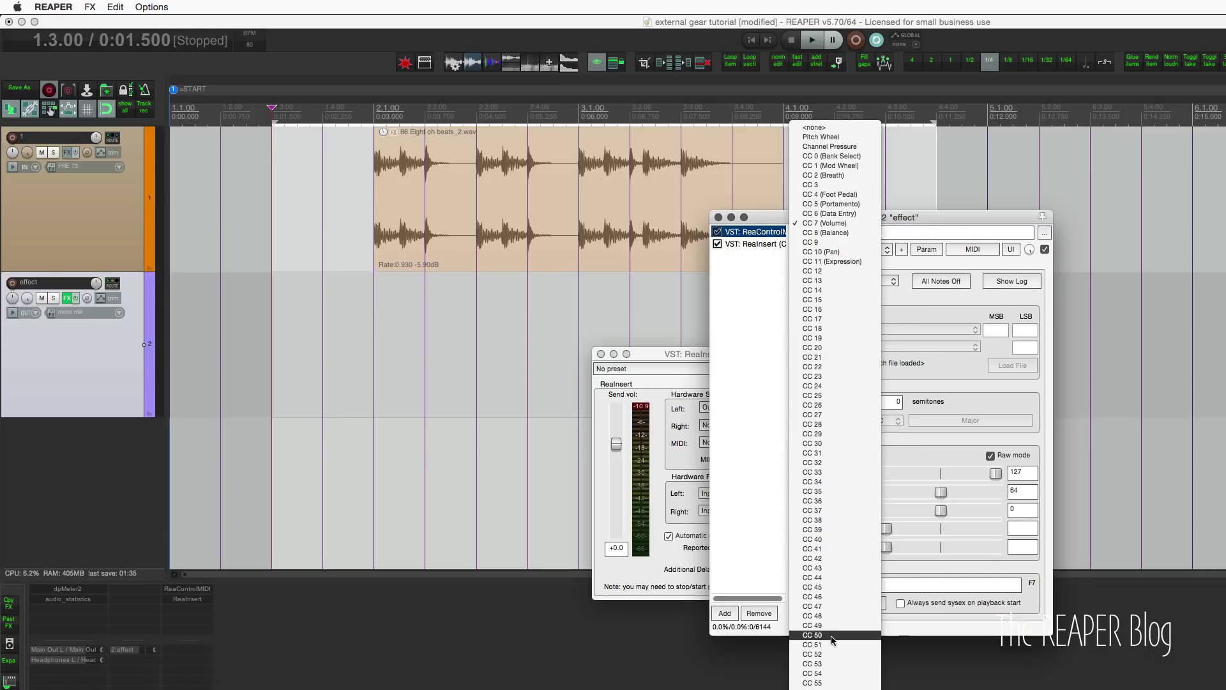
left_click(833, 635)
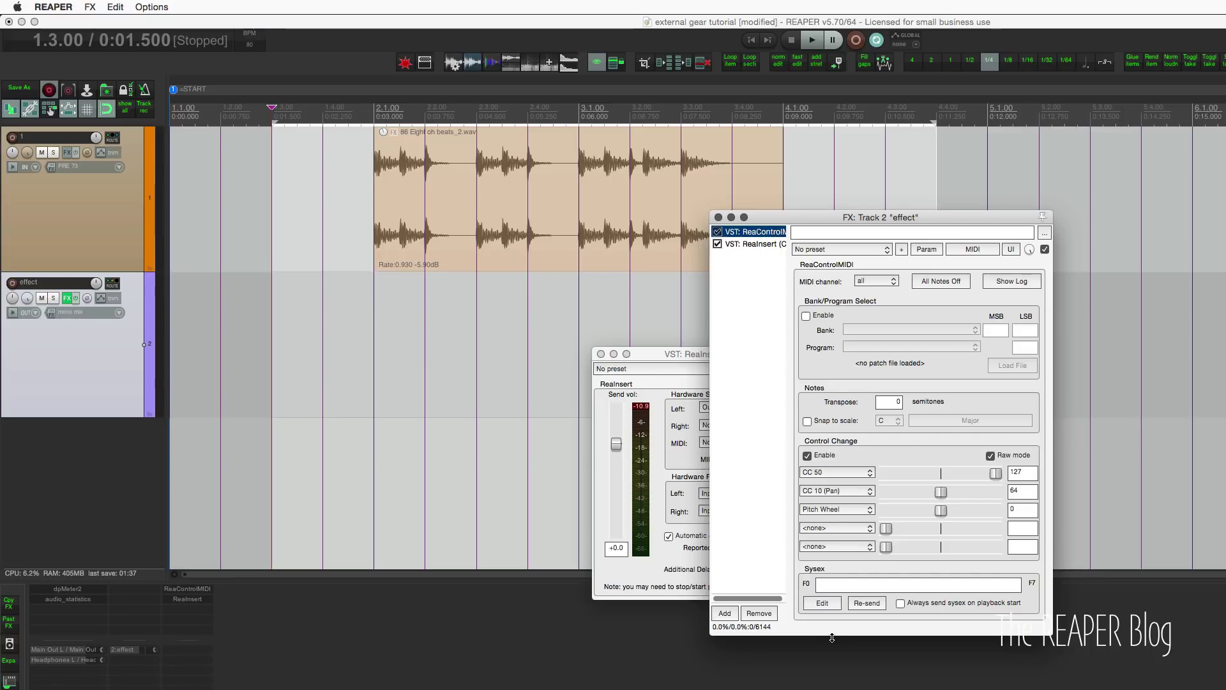
left_click(843, 492)
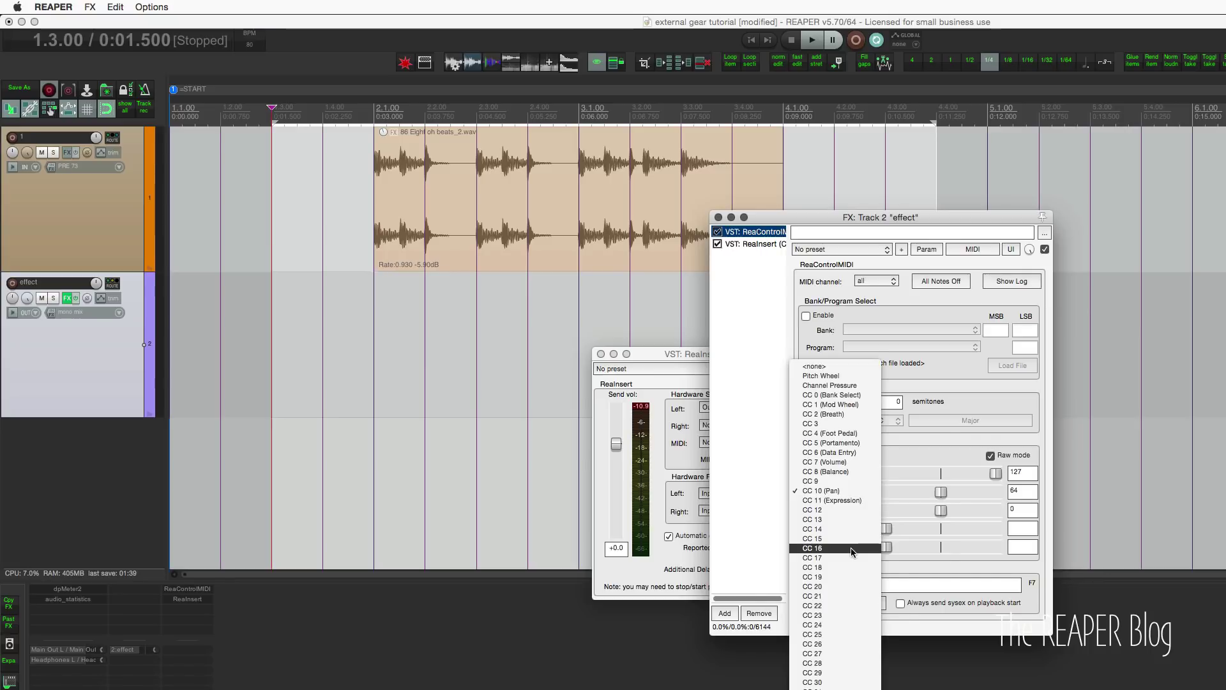
left_click(829, 550)
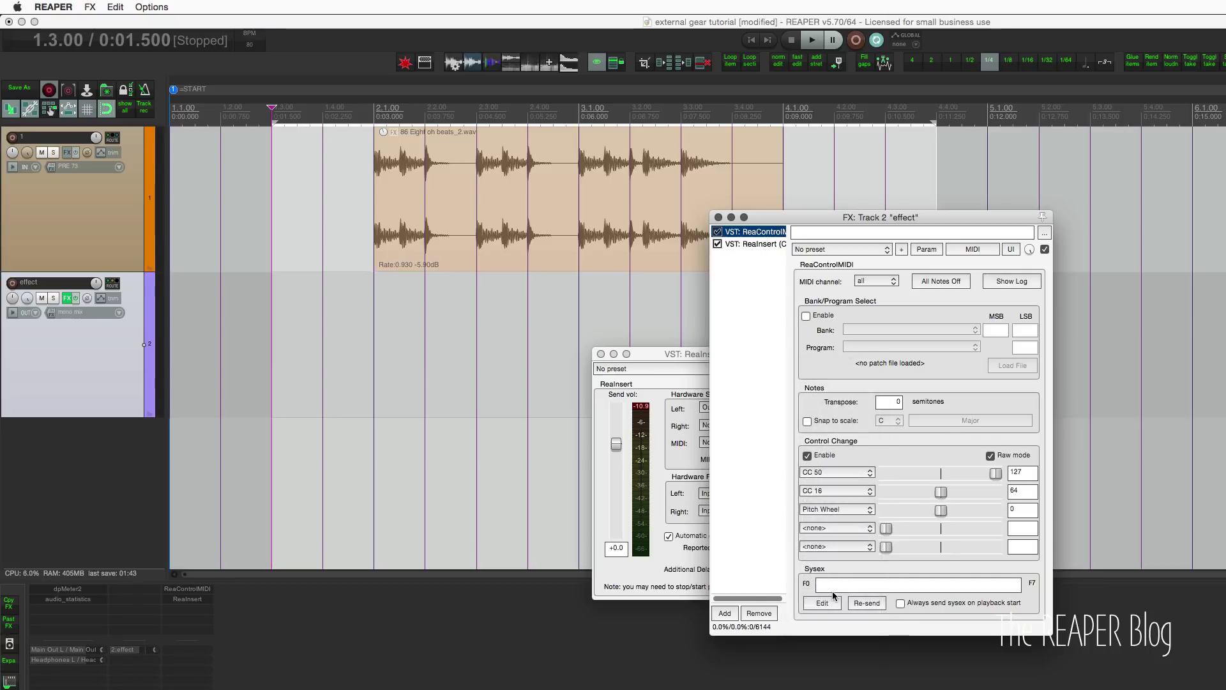
left_click(991, 456)
left_click(844, 473)
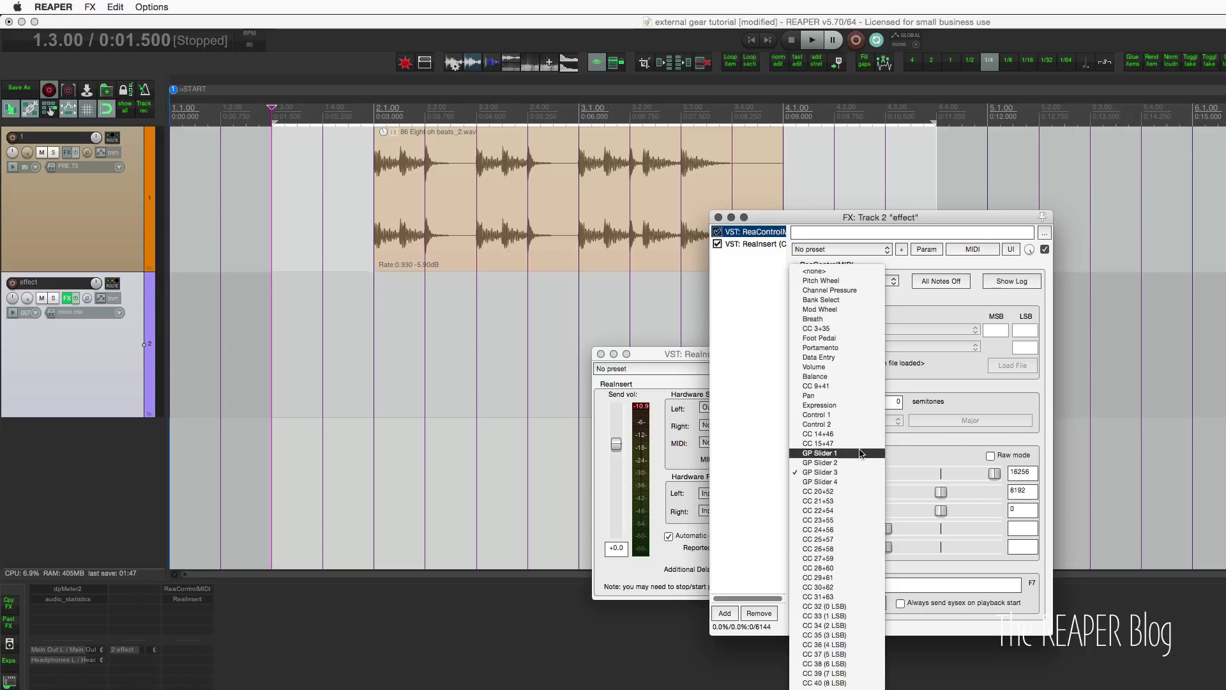
left_click(1002, 446)
left_click(990, 456)
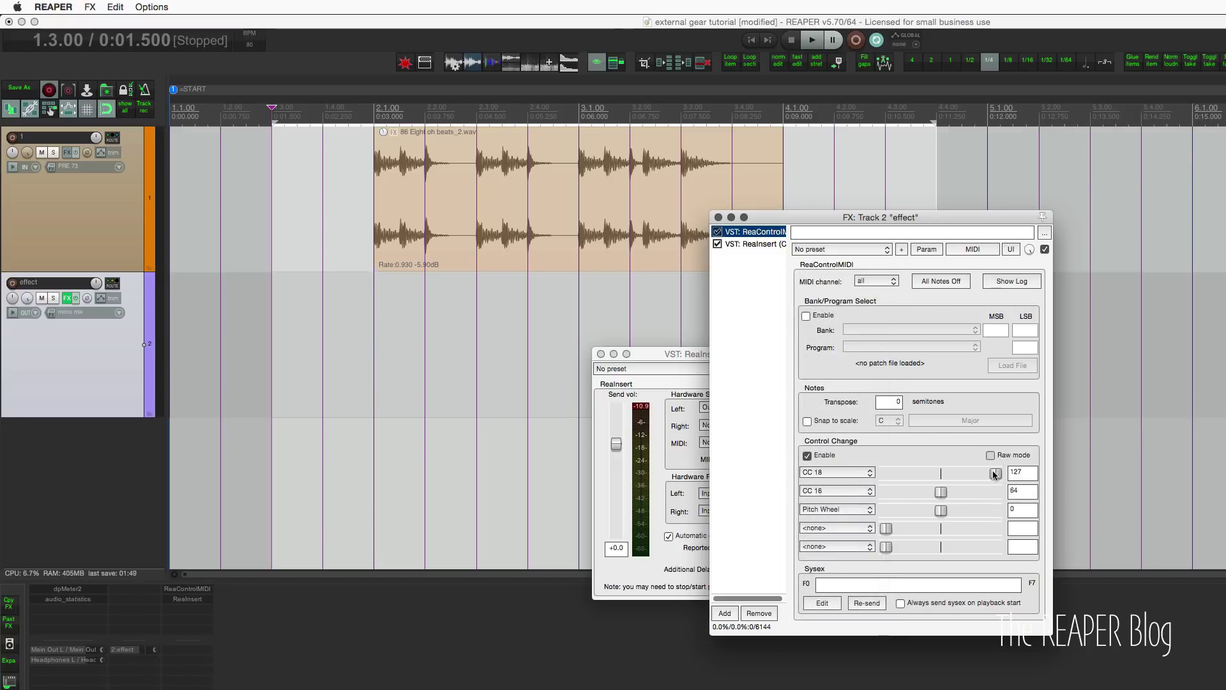
left_click(835, 473)
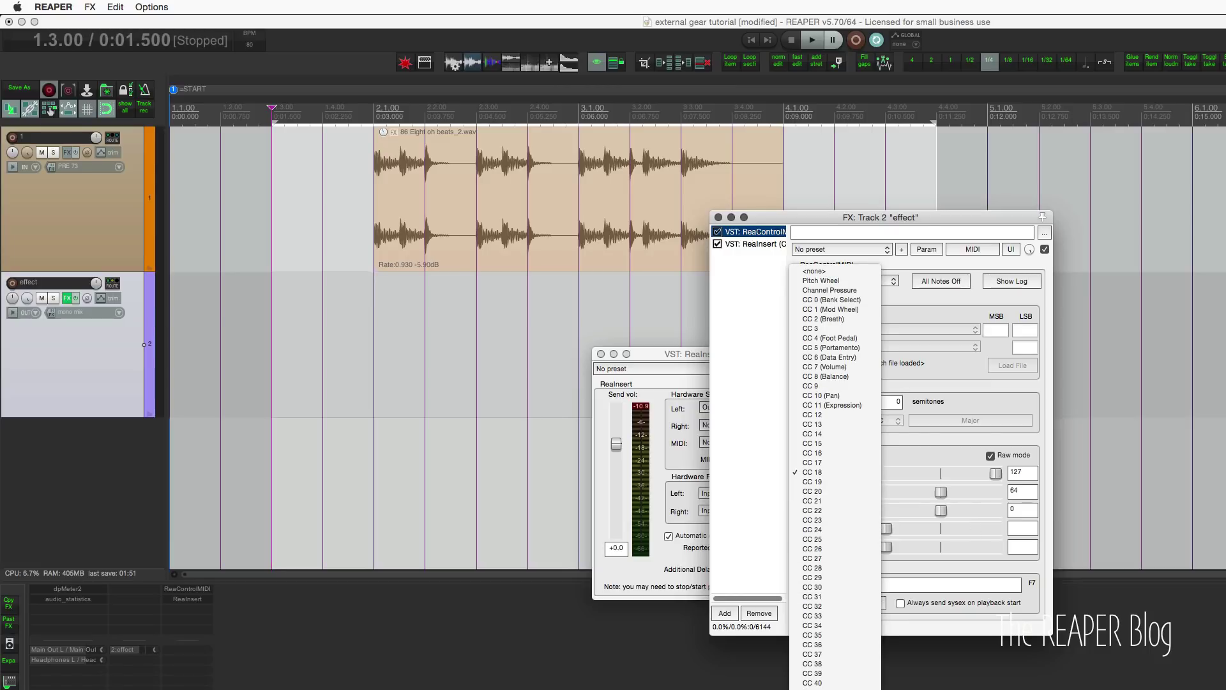
left_click(811, 554)
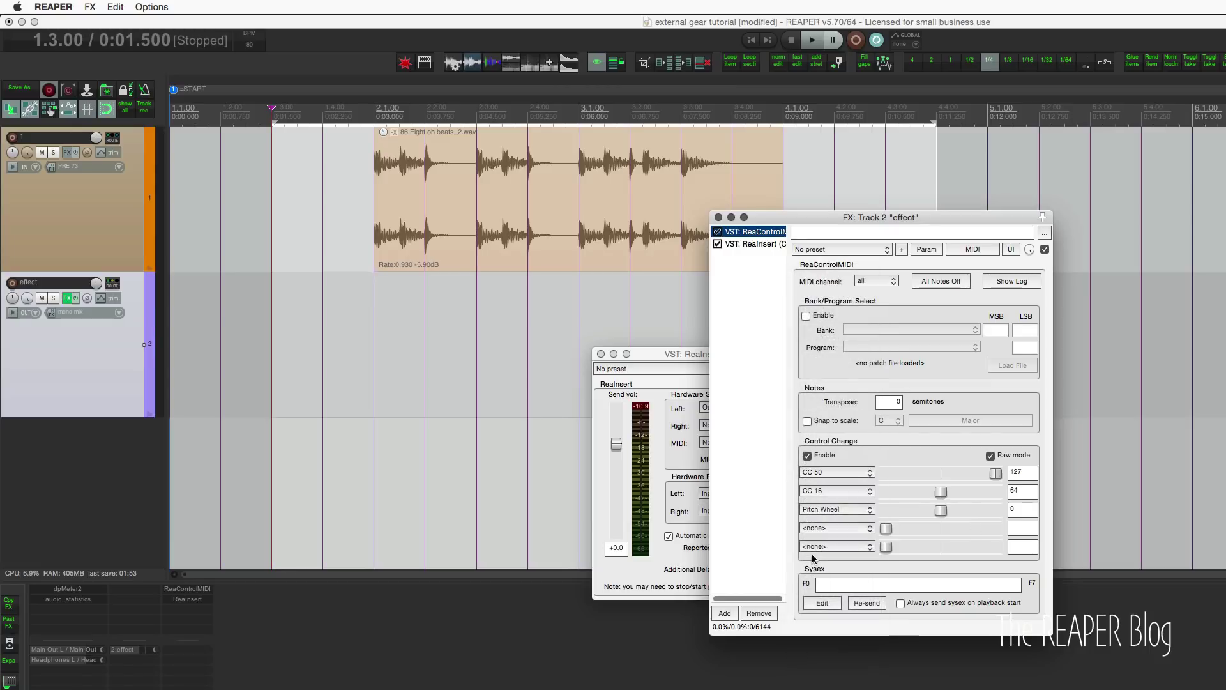
Assign CC 17, CC 51 and CC 19 to the third, fourth and fifth slots
left_click(829, 509)
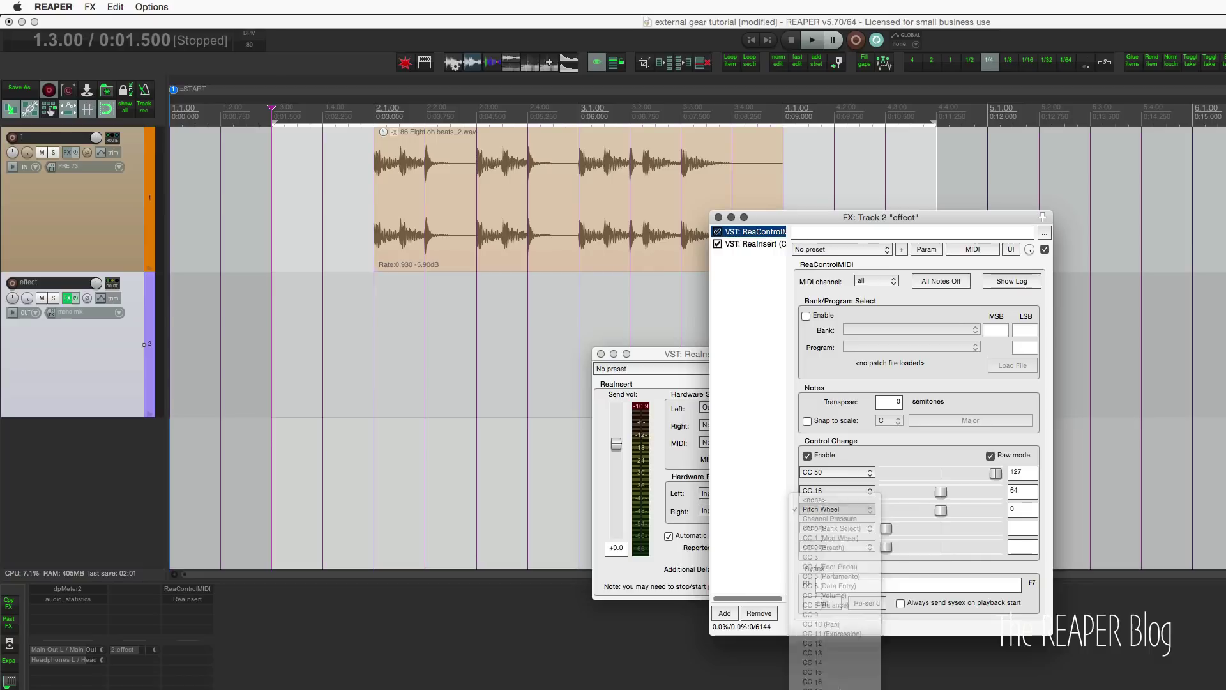
left_click(830, 683)
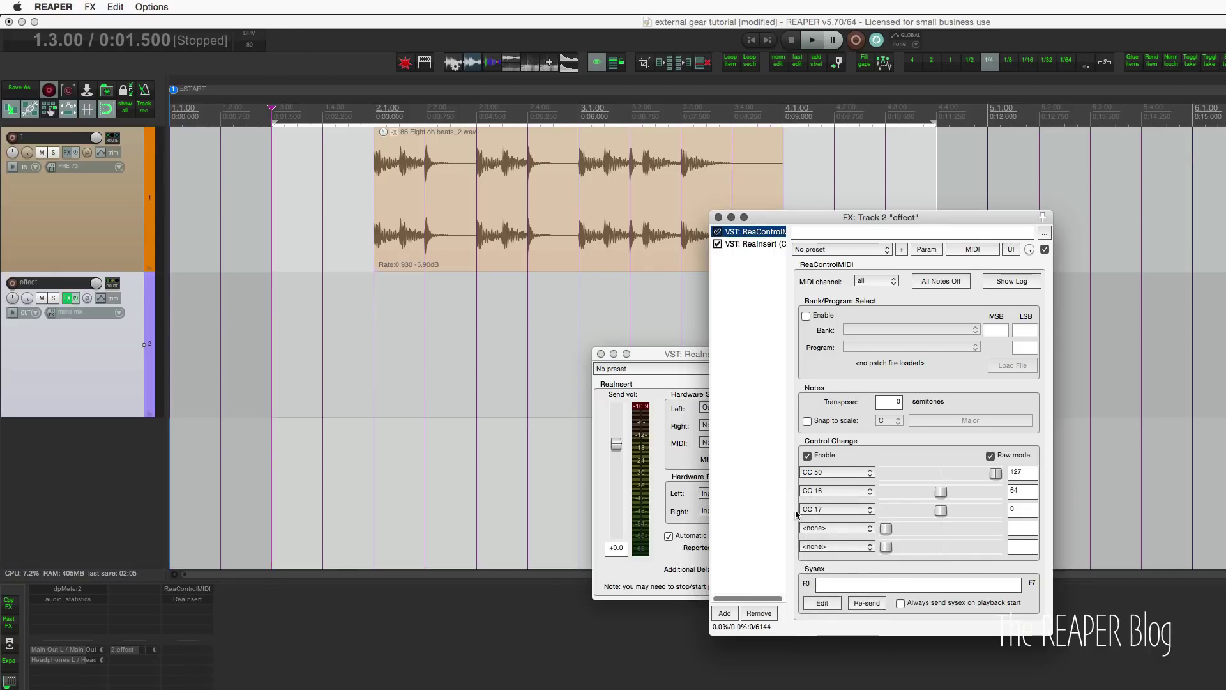
left_click(829, 528)
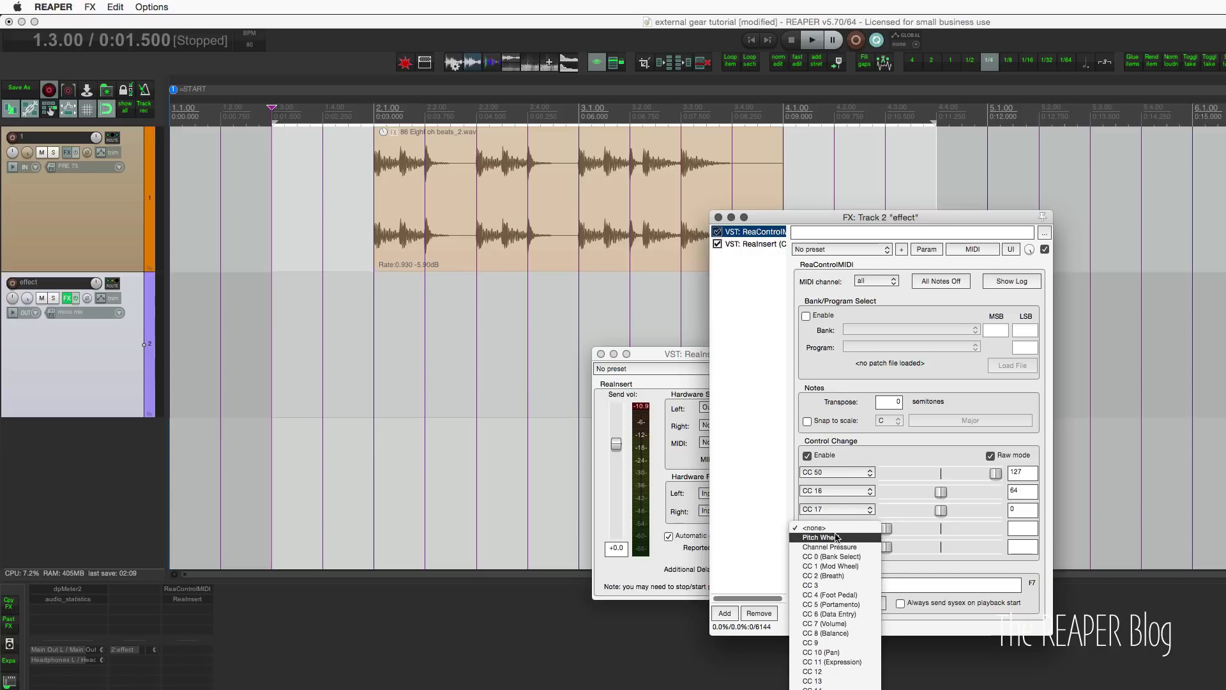
scroll(845, 635, "down", 8)
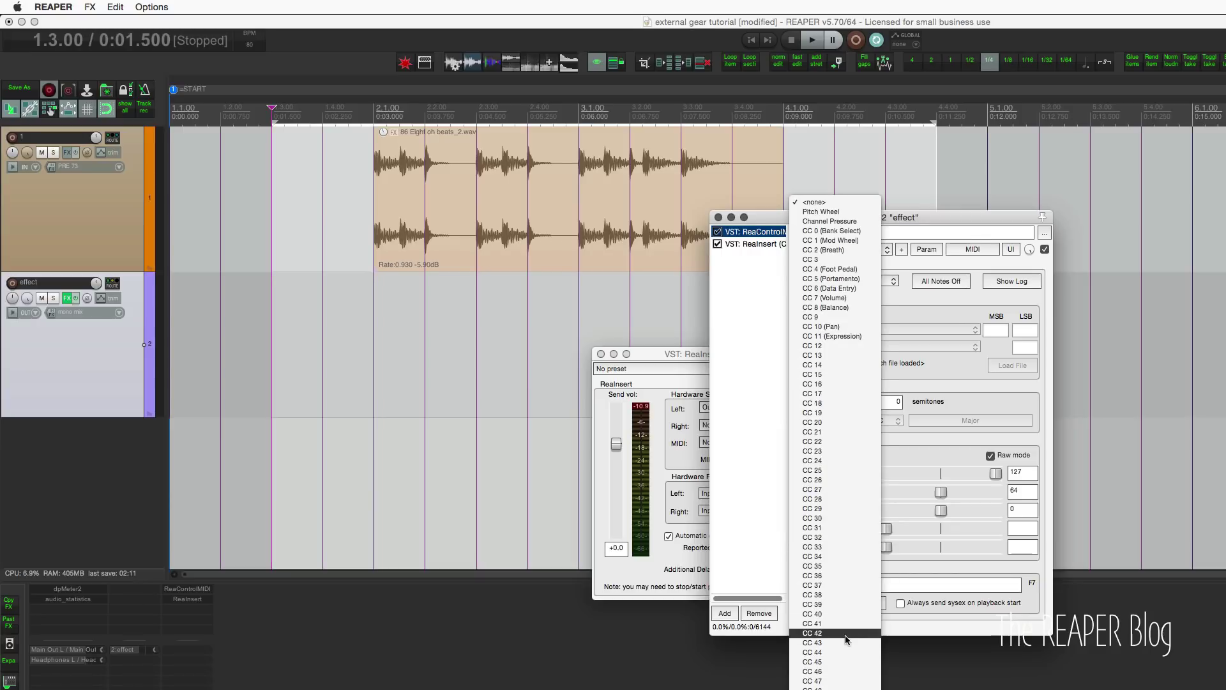
left_click(837, 553)
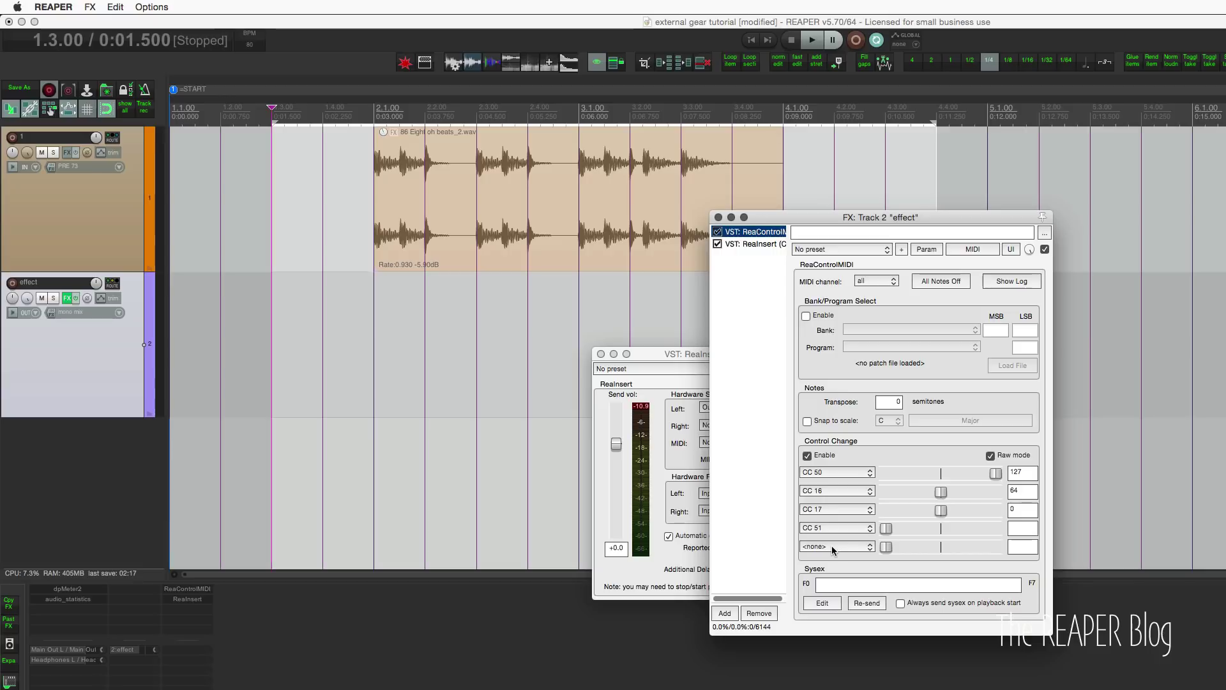
left_click(832, 545)
scroll(833, 549, "down", 10)
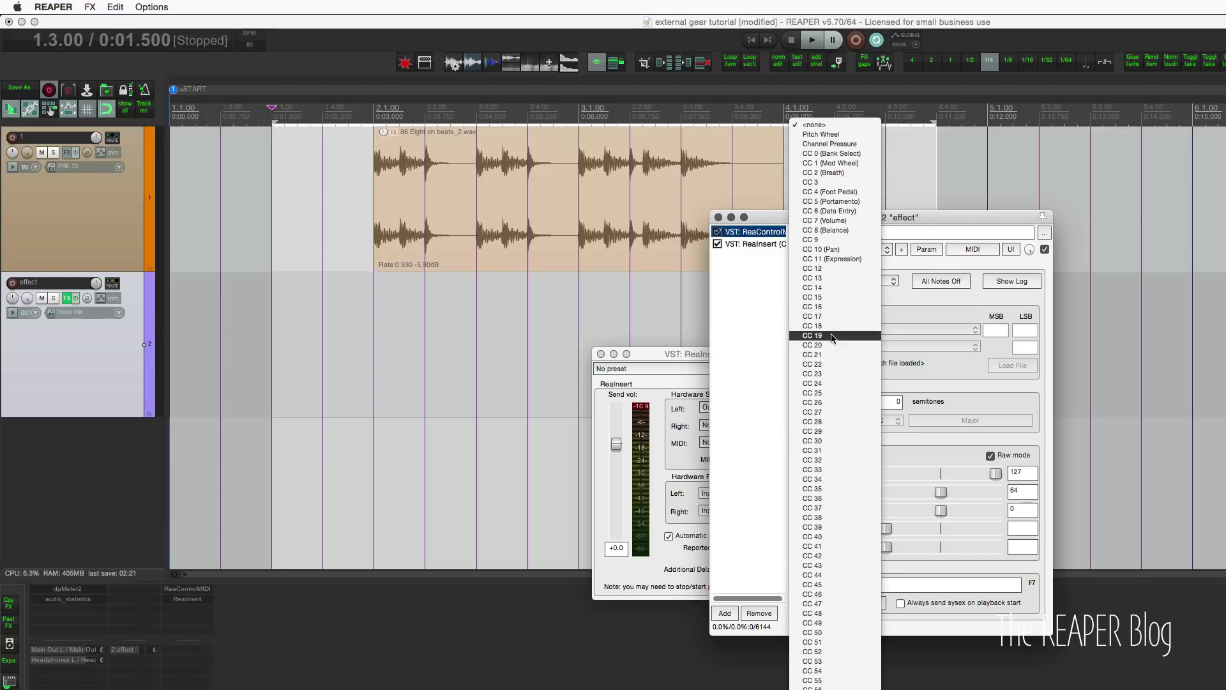
left_click(839, 336)
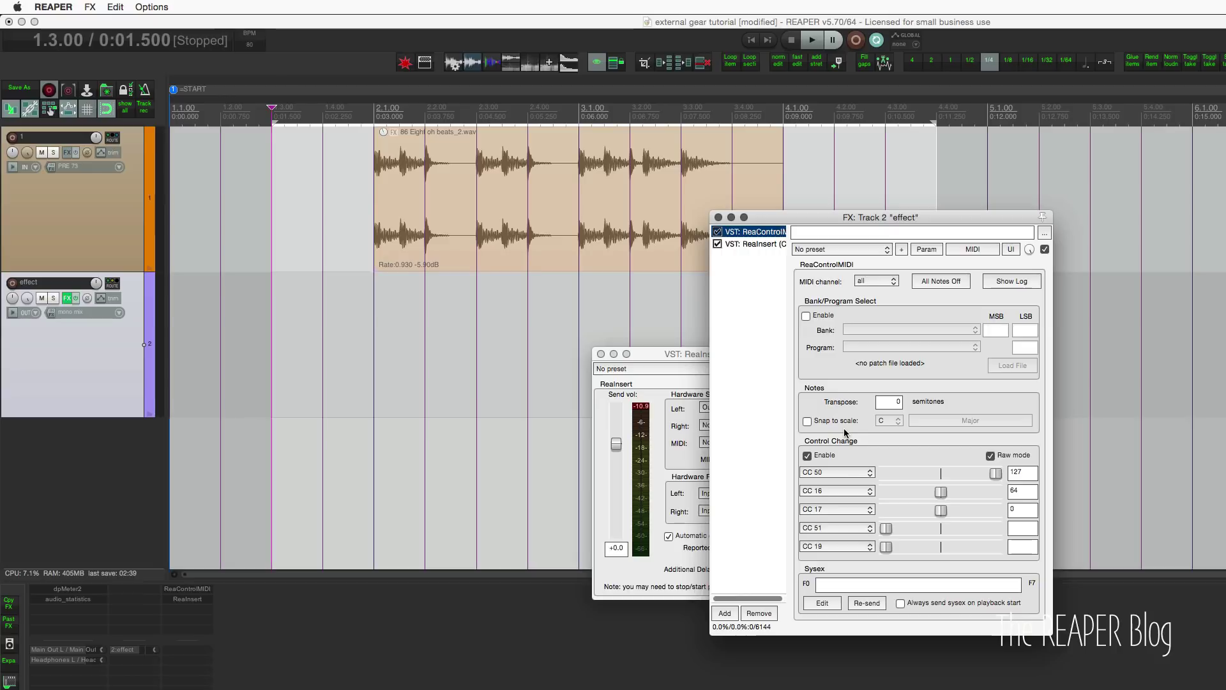
left_click(886, 528)
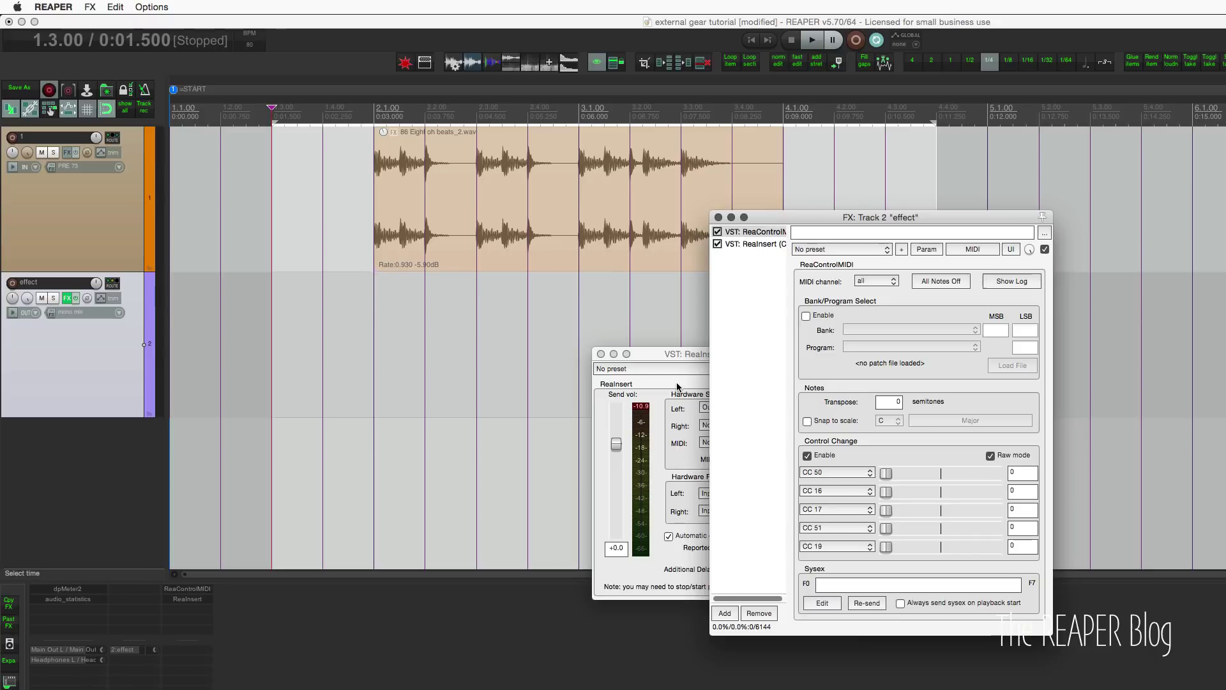
Send ReaInsert's MIDI to M-Audio - ProFire 2626 and place the edit cursor at 2.1.00
left_click_drag(674, 357, 499, 354)
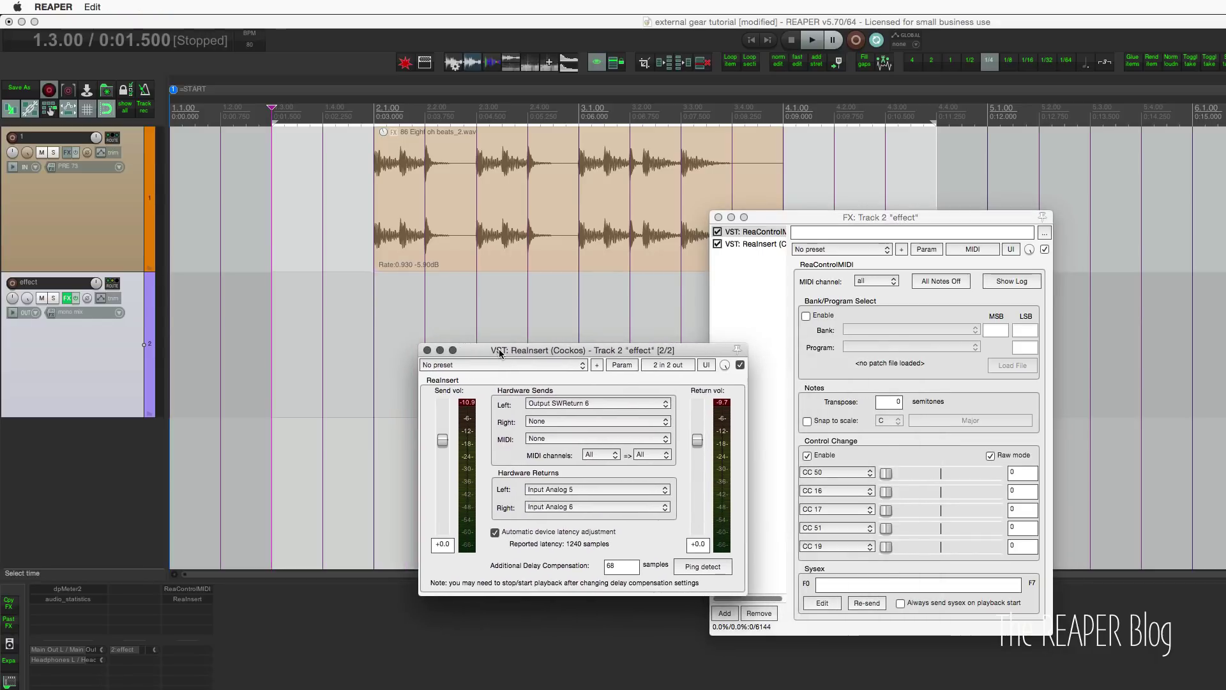
left_click(546, 439)
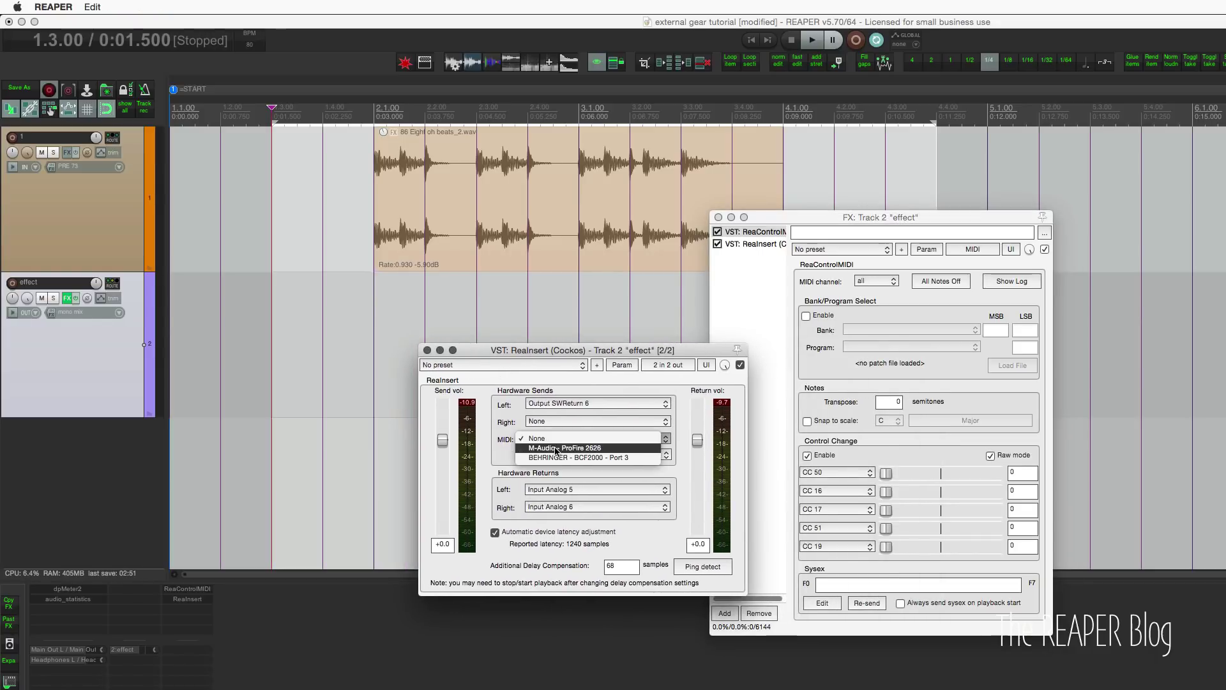
left_click(556, 449)
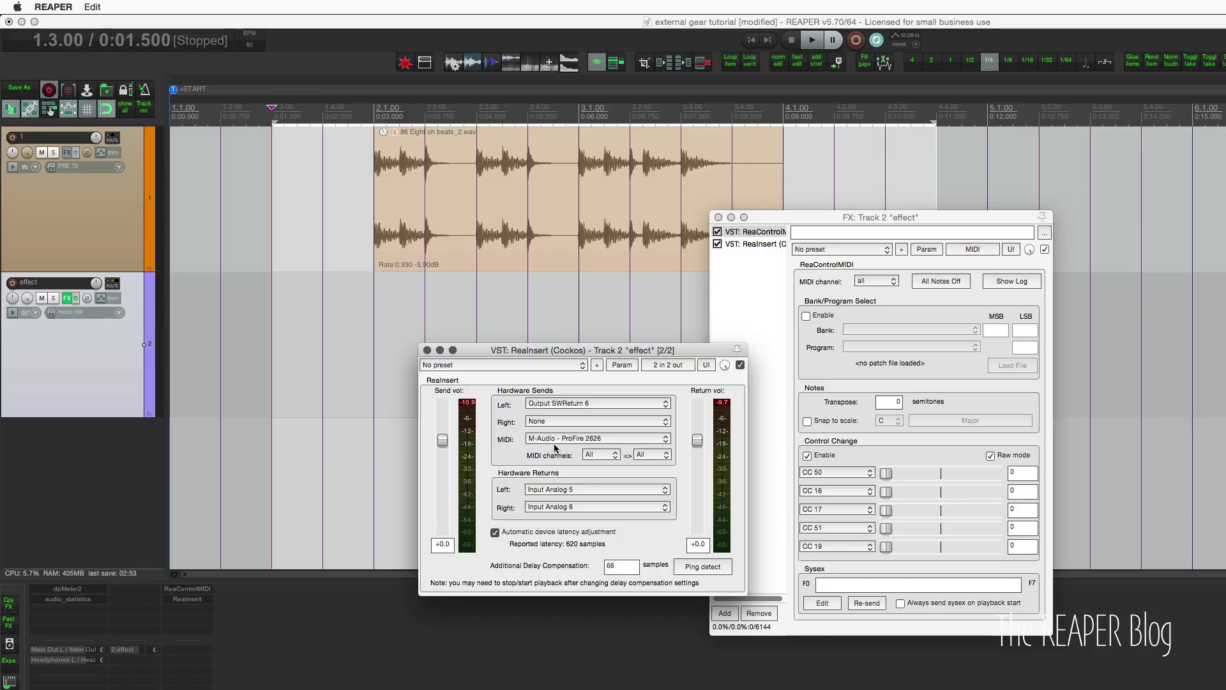
left_click(556, 441)
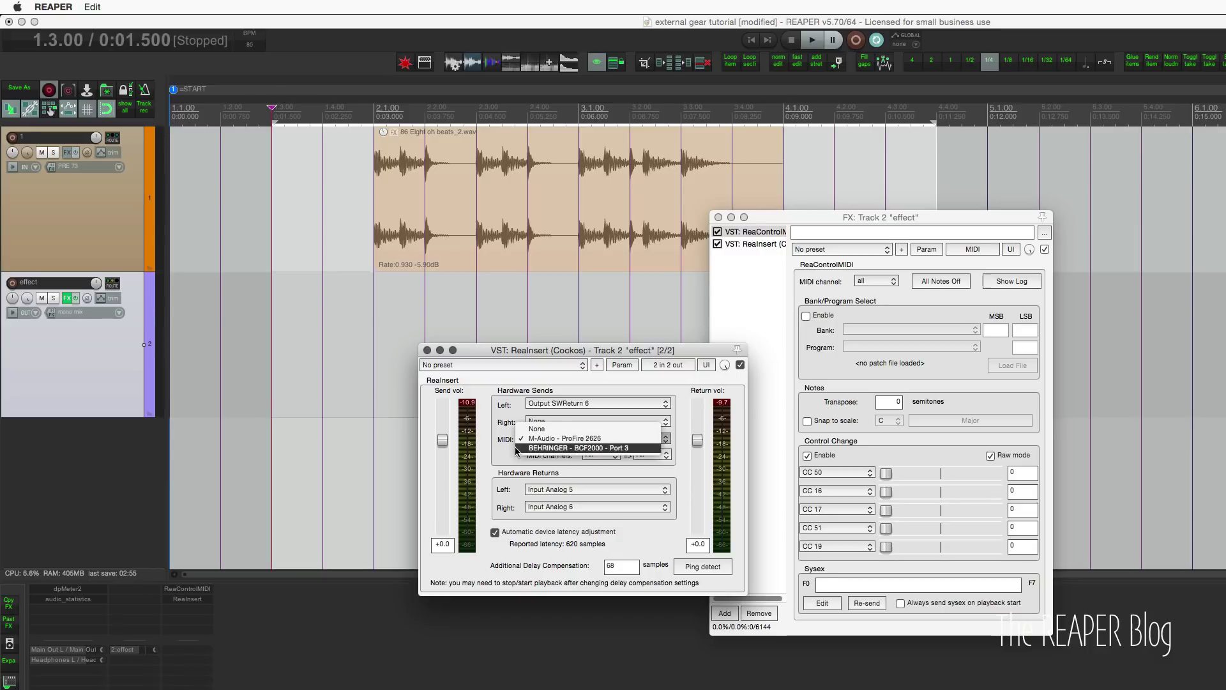
left_click(560, 439)
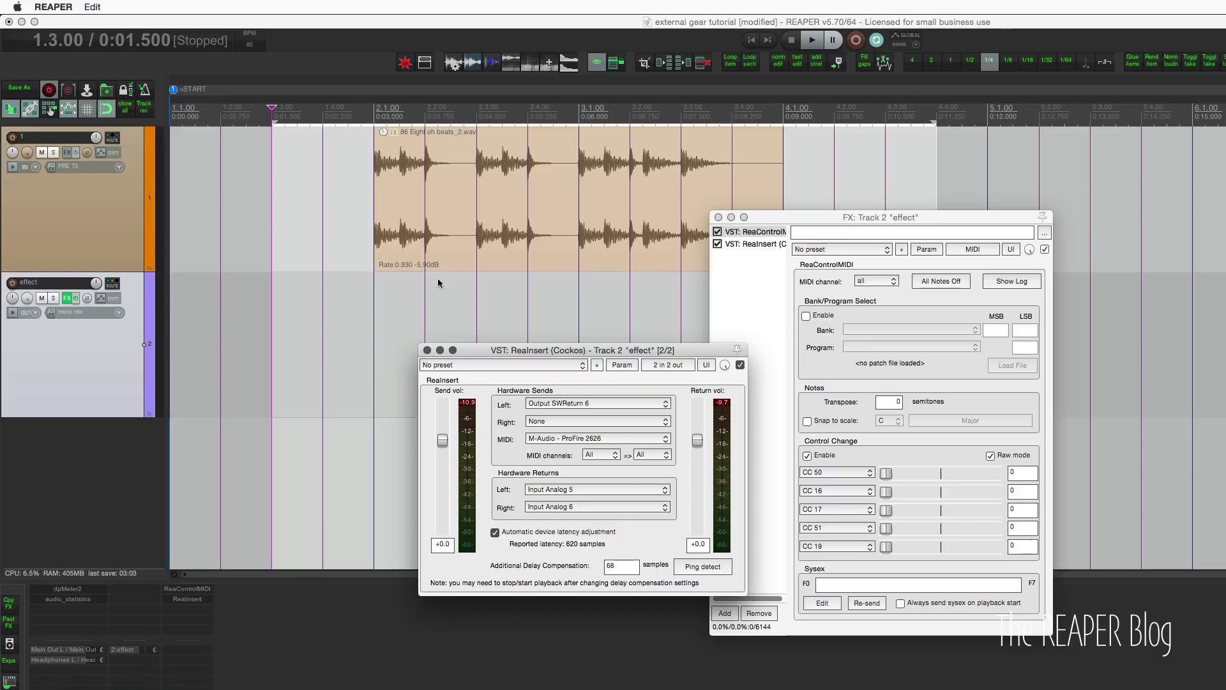
left_click(375, 460)
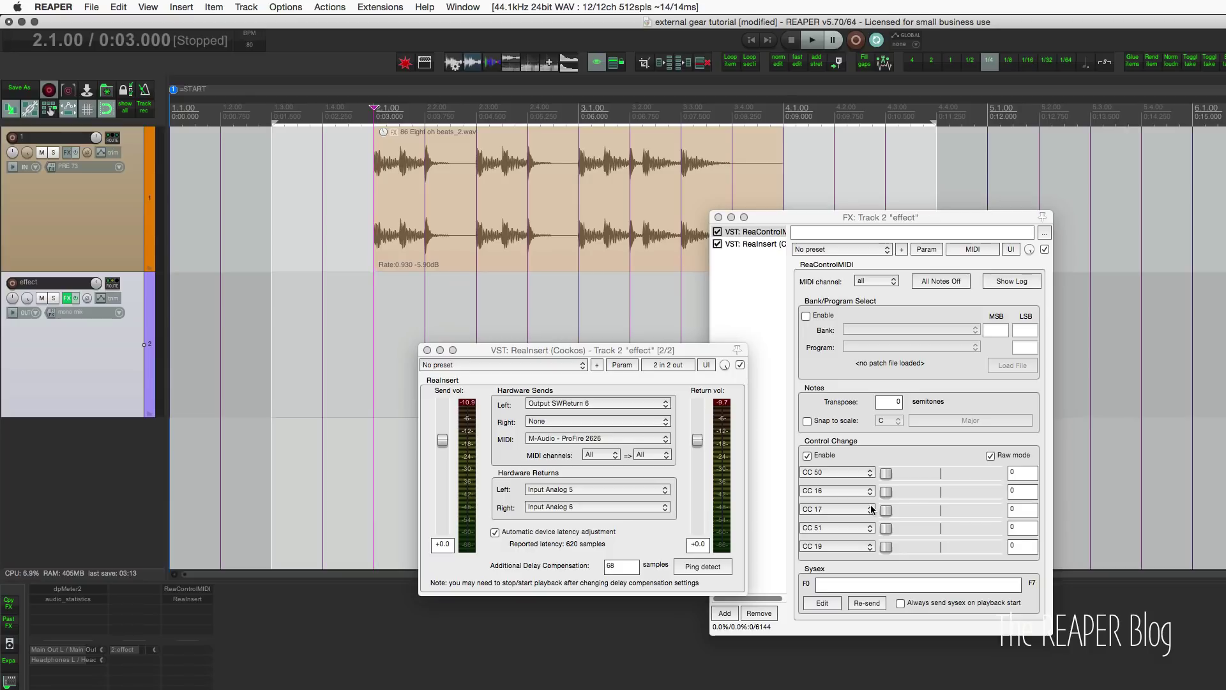
During loop playback, set CC 50, 16, 17, 51 and 19 to 21, 63, 30, 93 and 10
key("space")
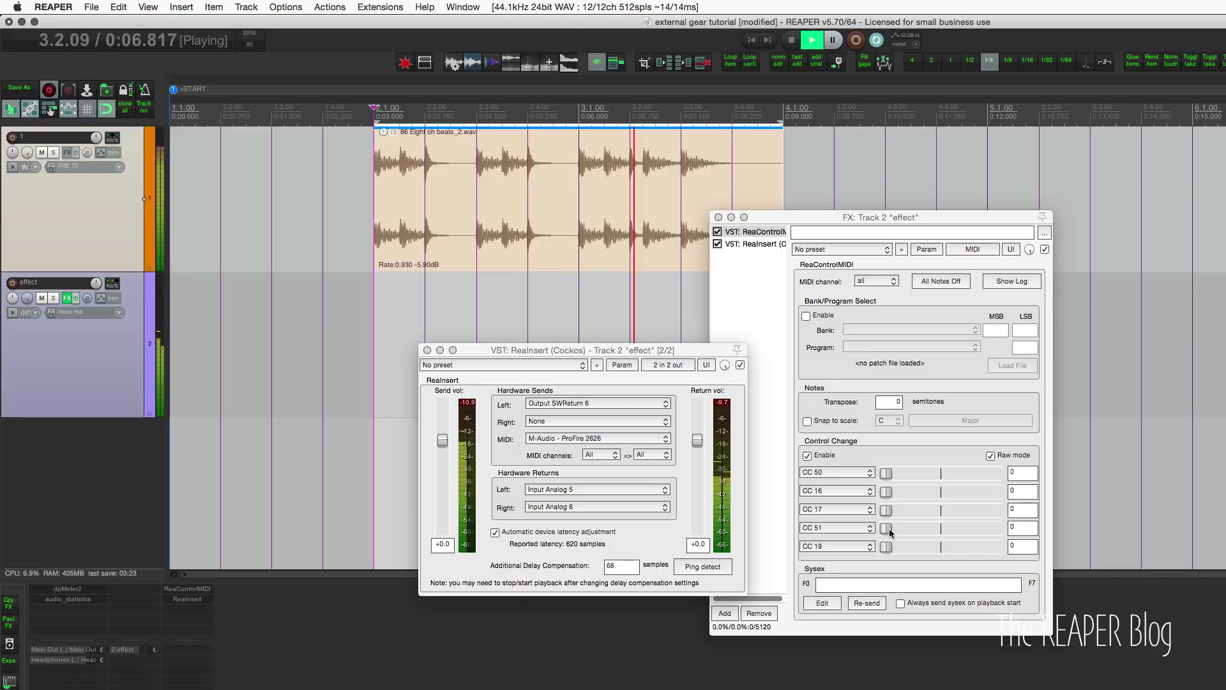
left_click_drag(889, 527, 915, 528)
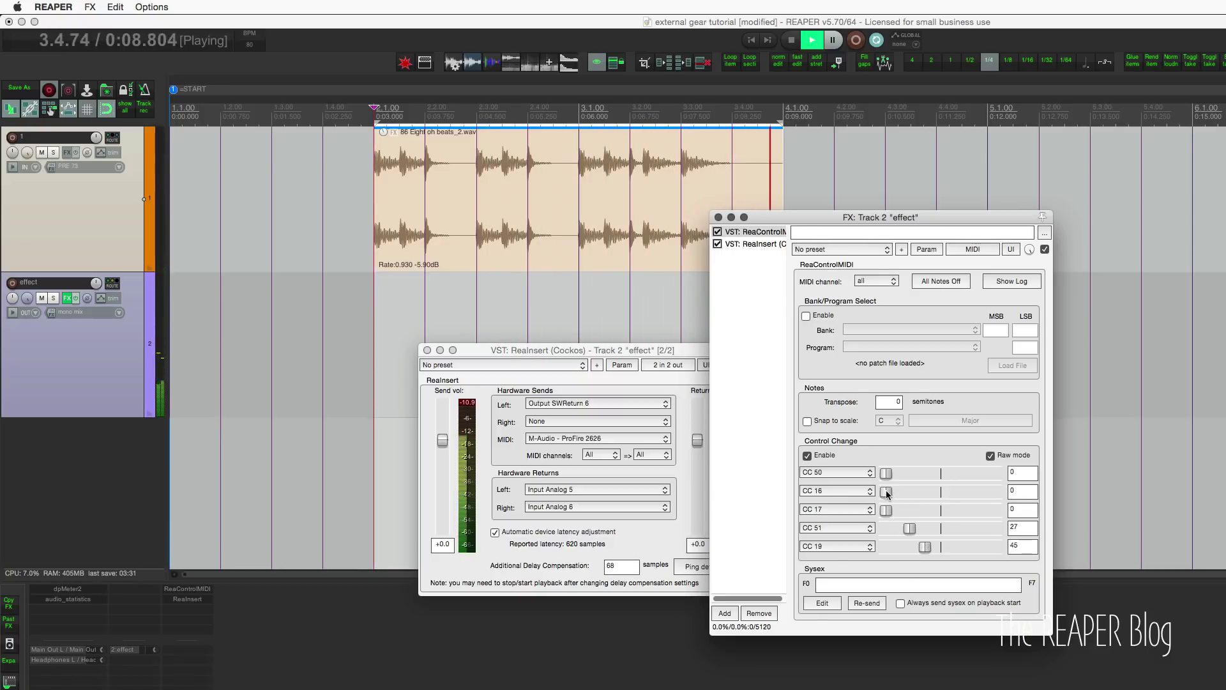
left_click_drag(889, 494, 987, 513)
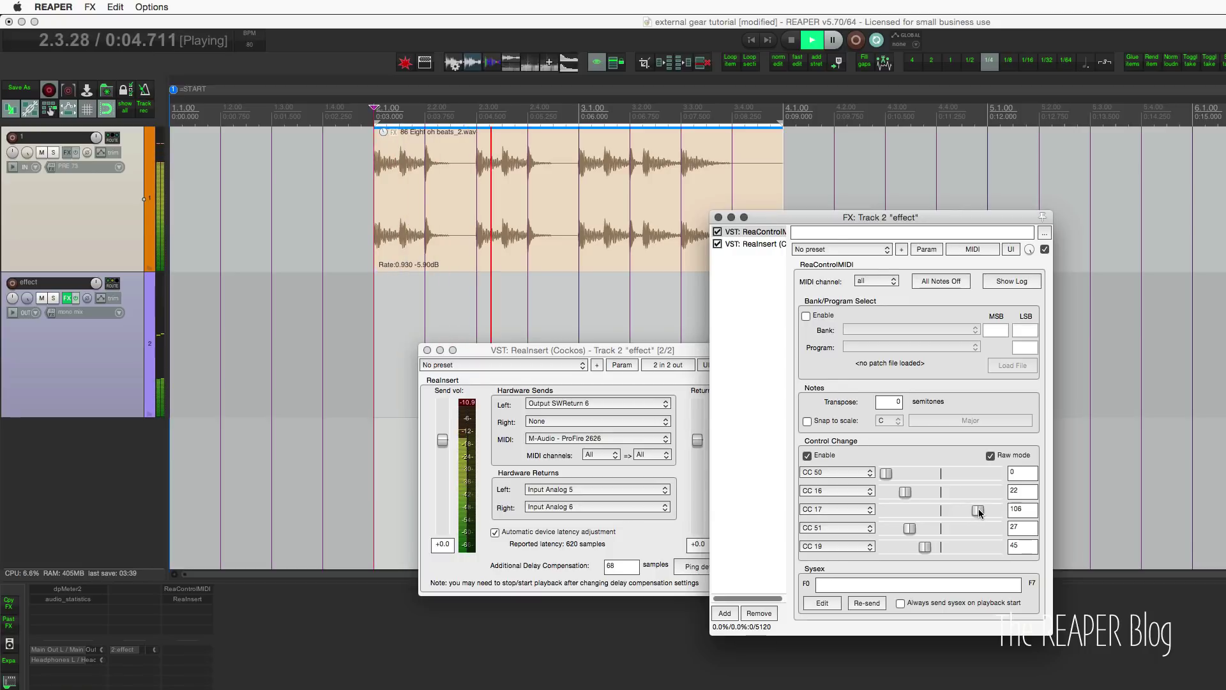
left_click_drag(886, 474, 968, 545)
left_click_drag(953, 484, 986, 486)
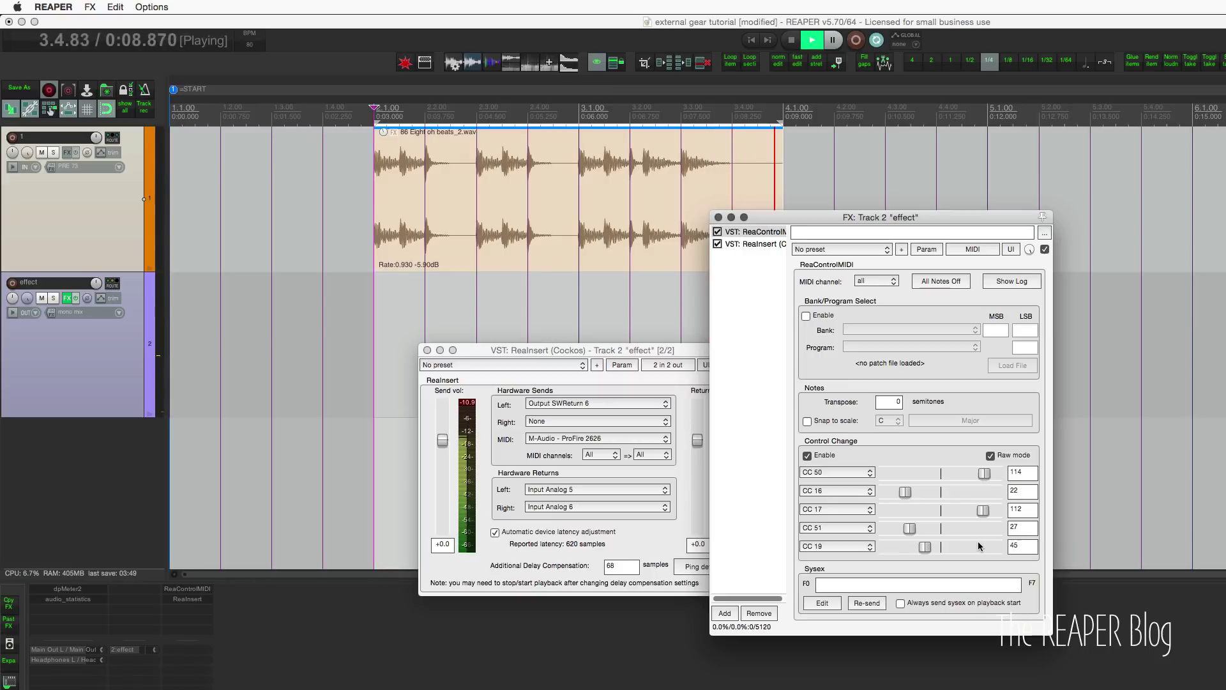
left_click_drag(917, 477, 966, 529)
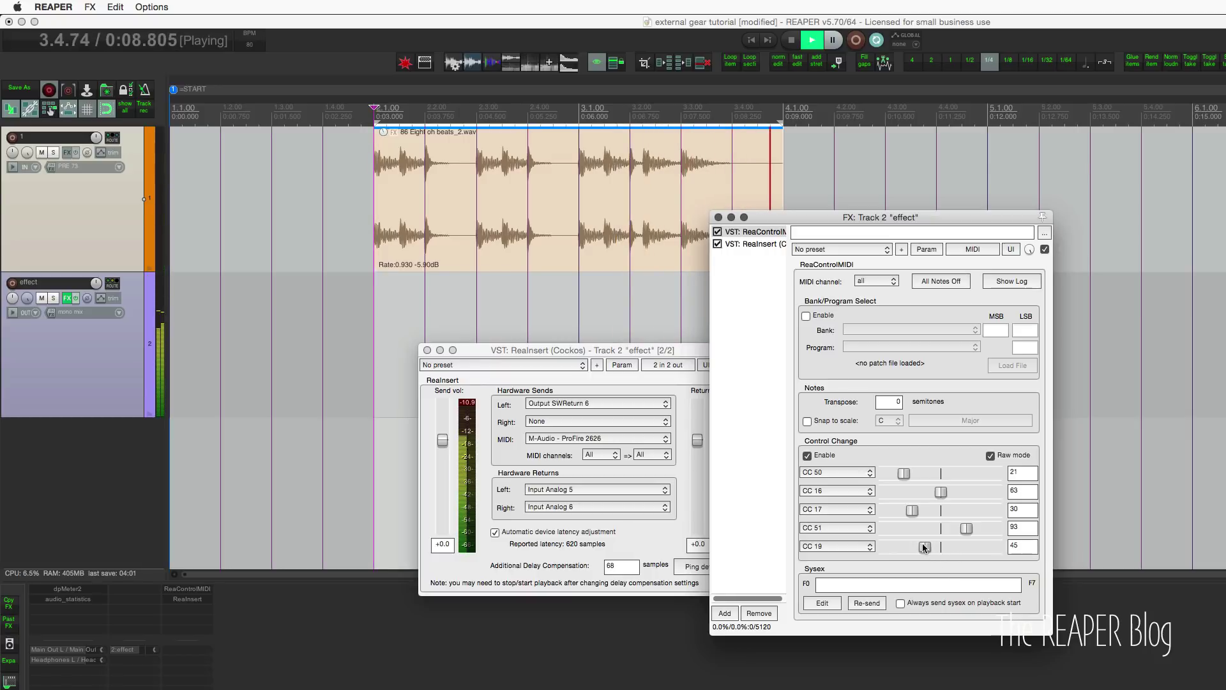
left_click_drag(925, 548, 895, 547)
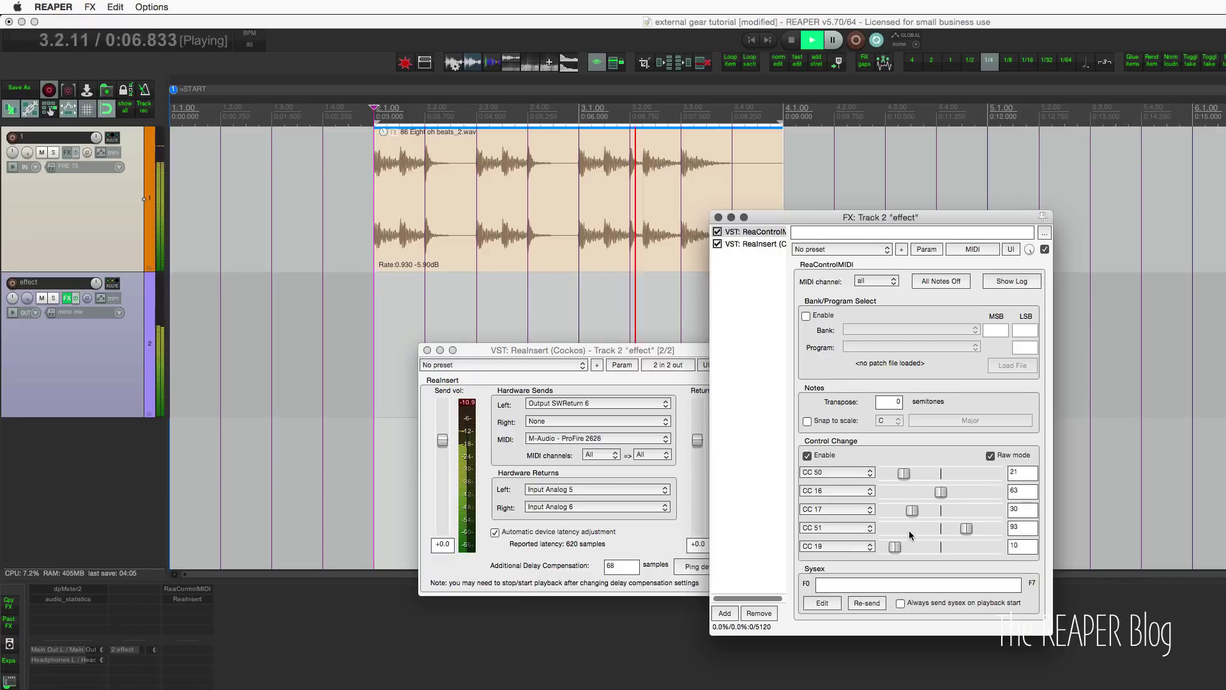
key("space")
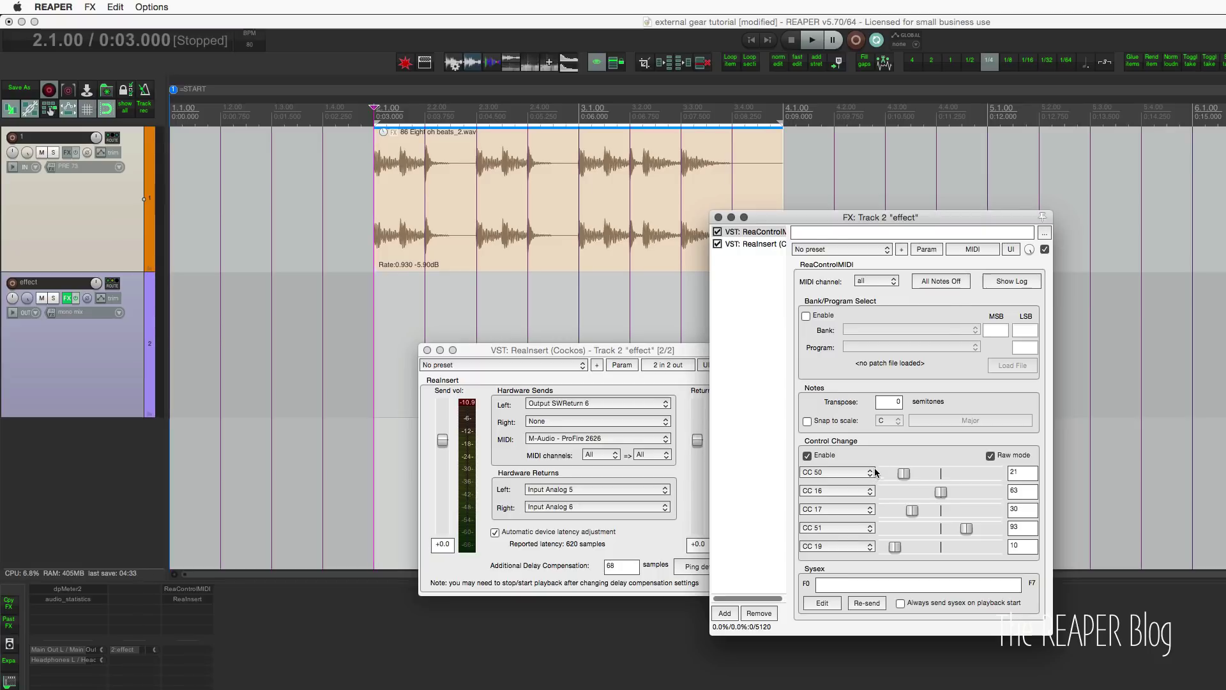
Show the last-touched CC 19 parameter as a knob in the effect track's controls
left_click(933, 249)
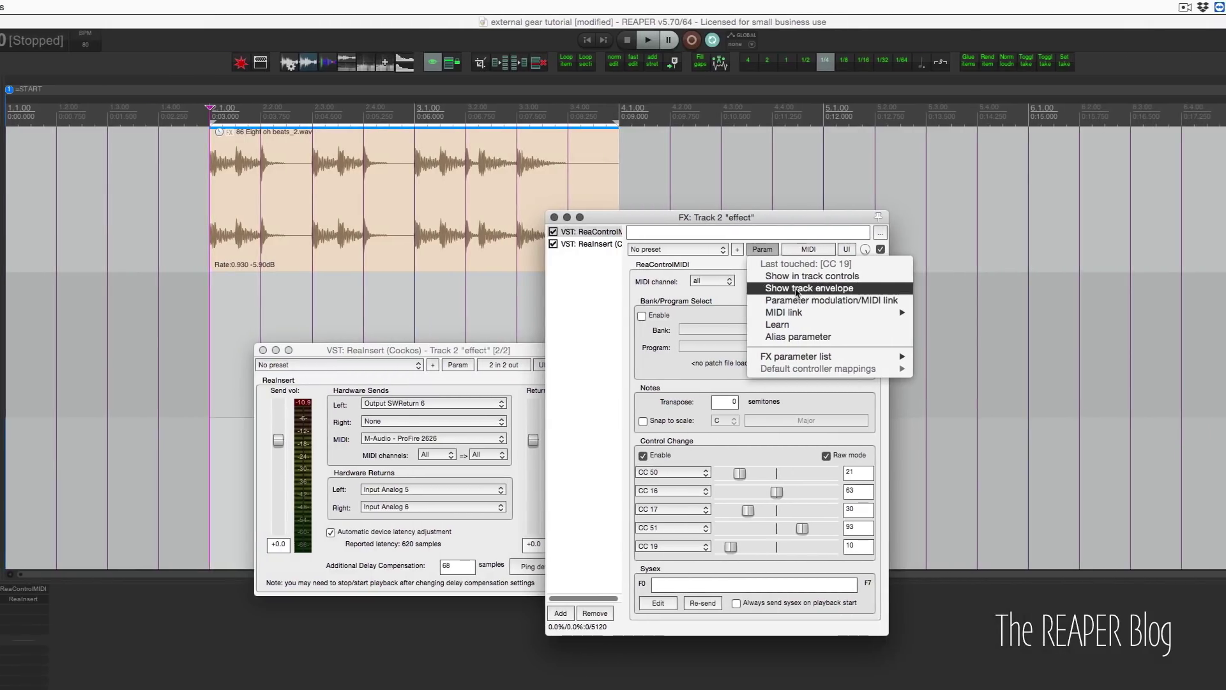
mouse_move(797, 361)
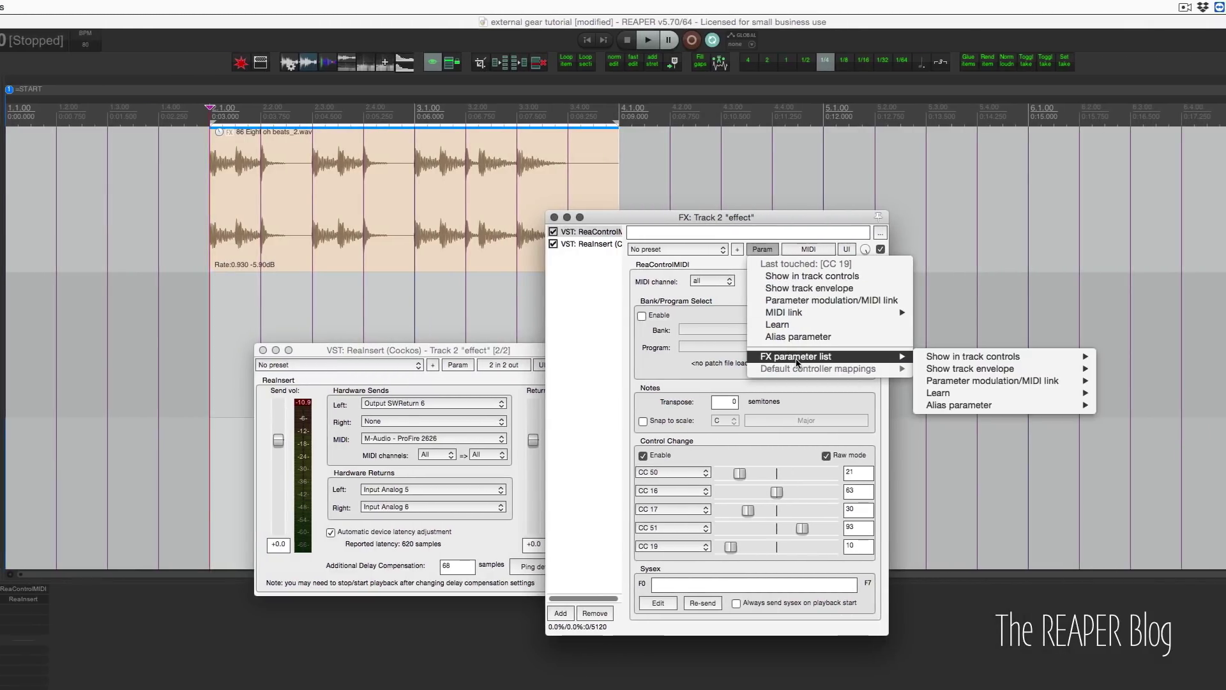
mouse_move(1028, 368)
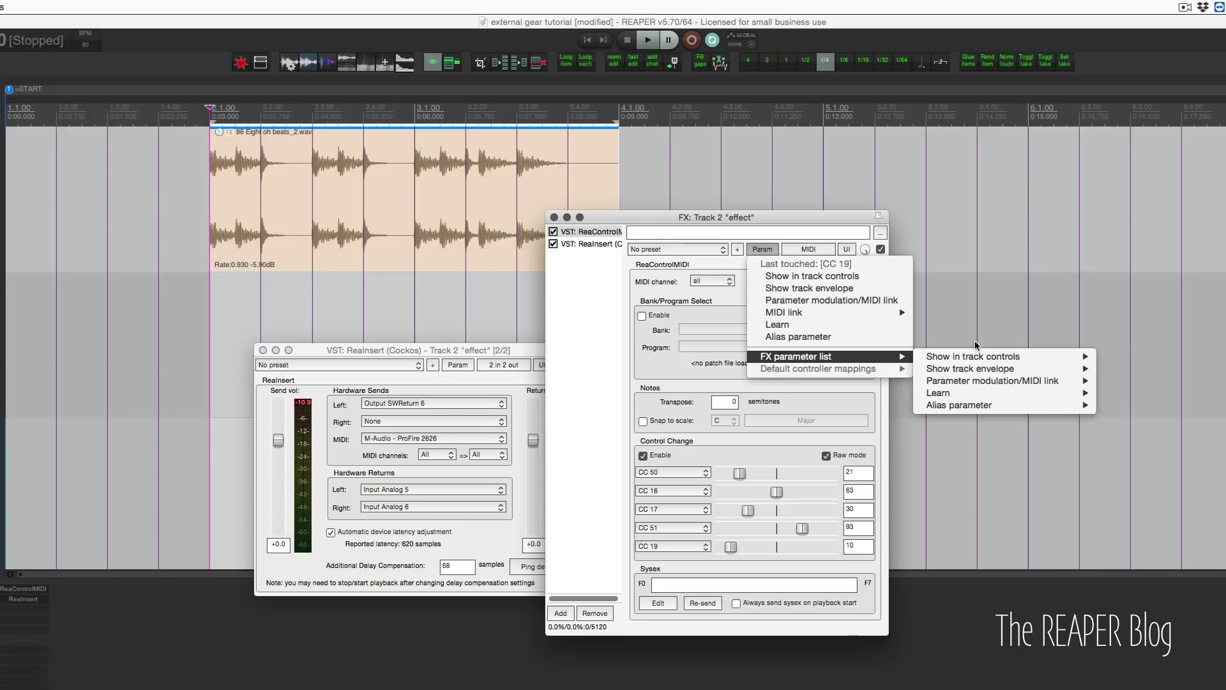
mouse_move(976, 360)
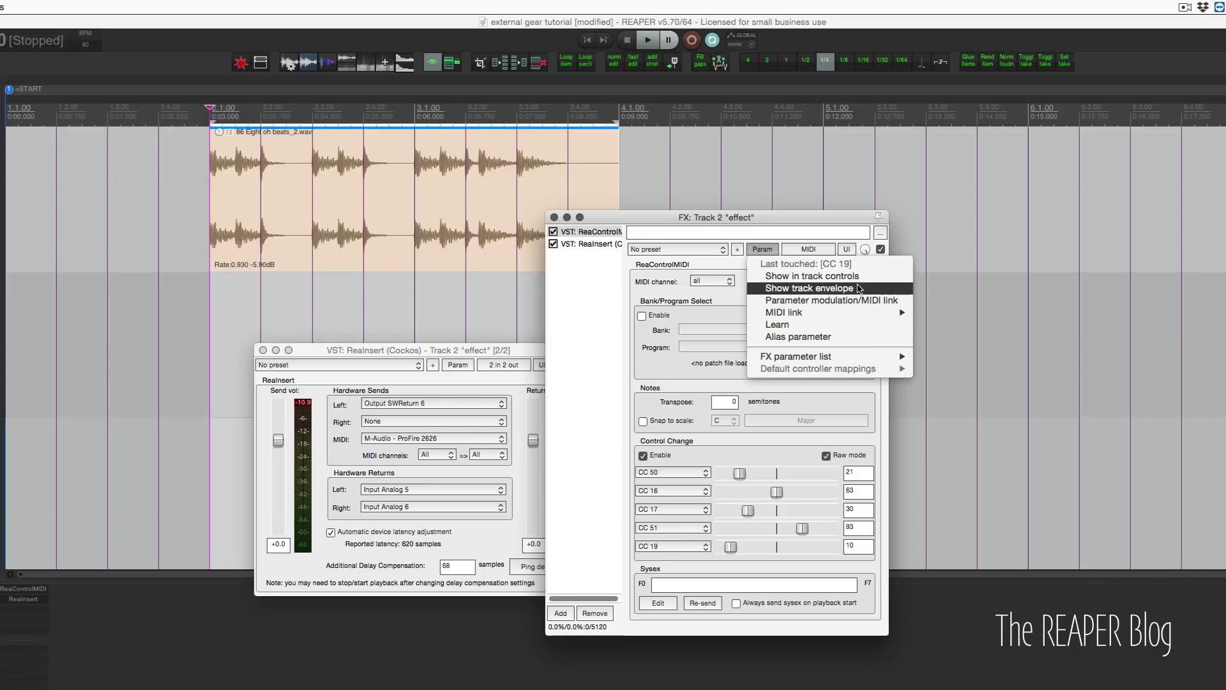
left_click(741, 324)
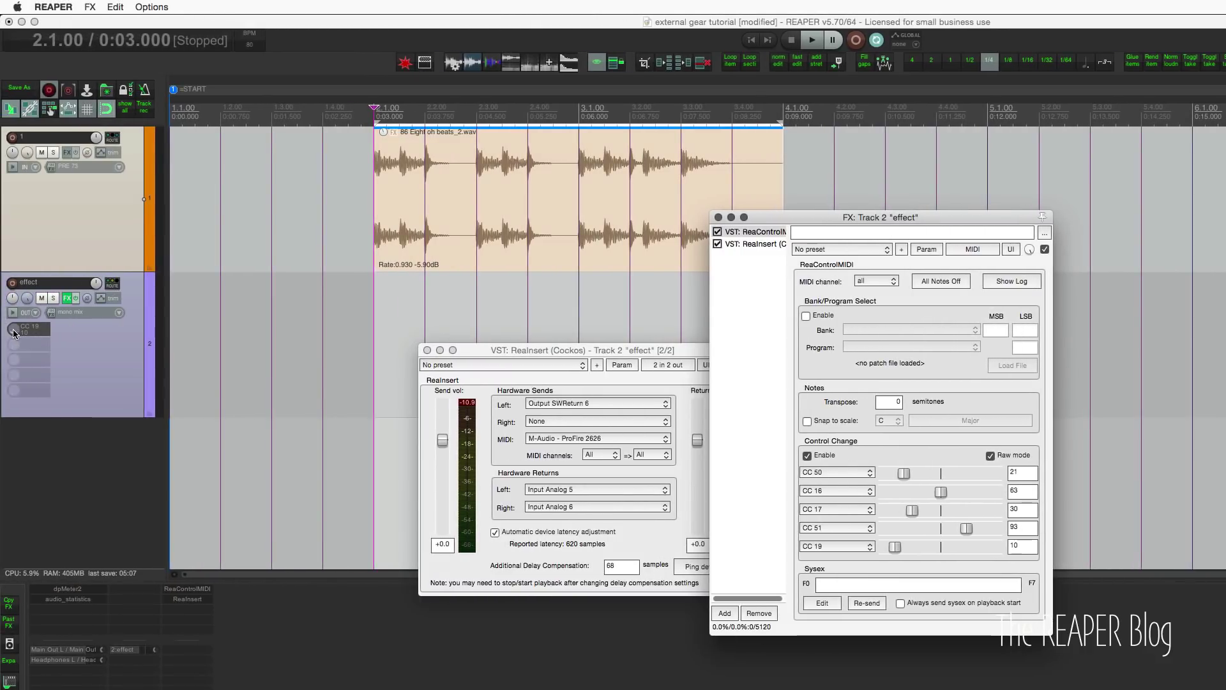
Raise the track's CC 19 knob to 32 and select the effect track
mouse_move(13, 333)
left_click_drag(13, 333, 11, 335)
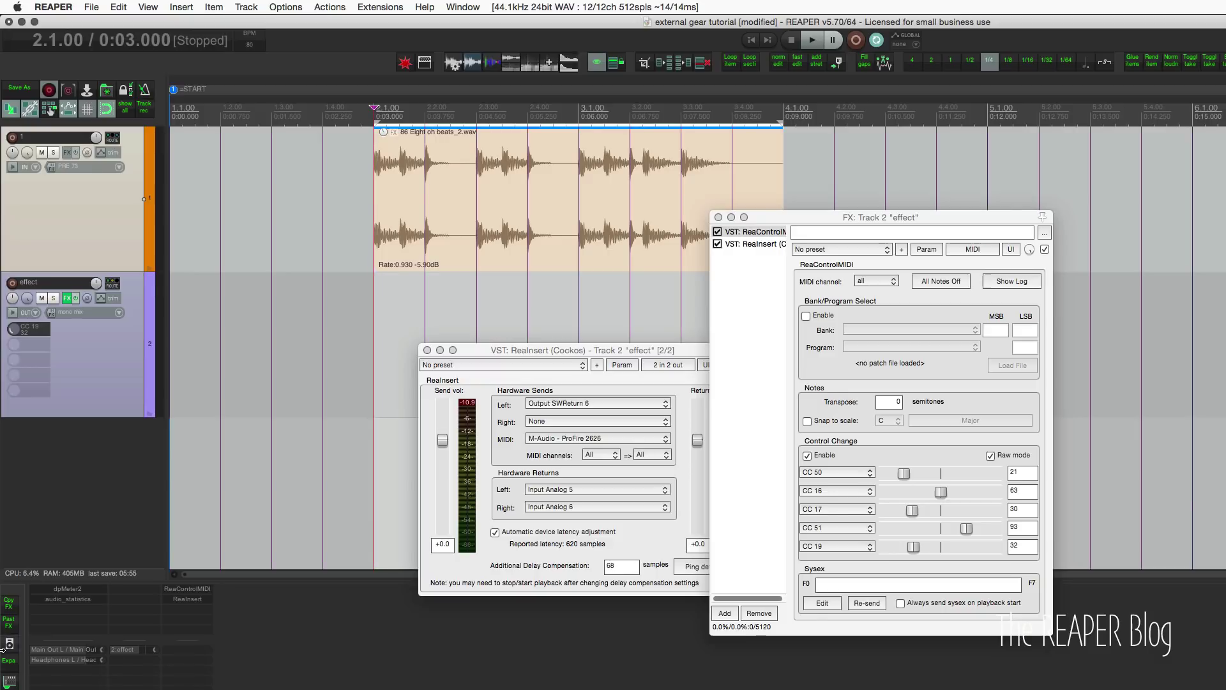
left_click(89, 330)
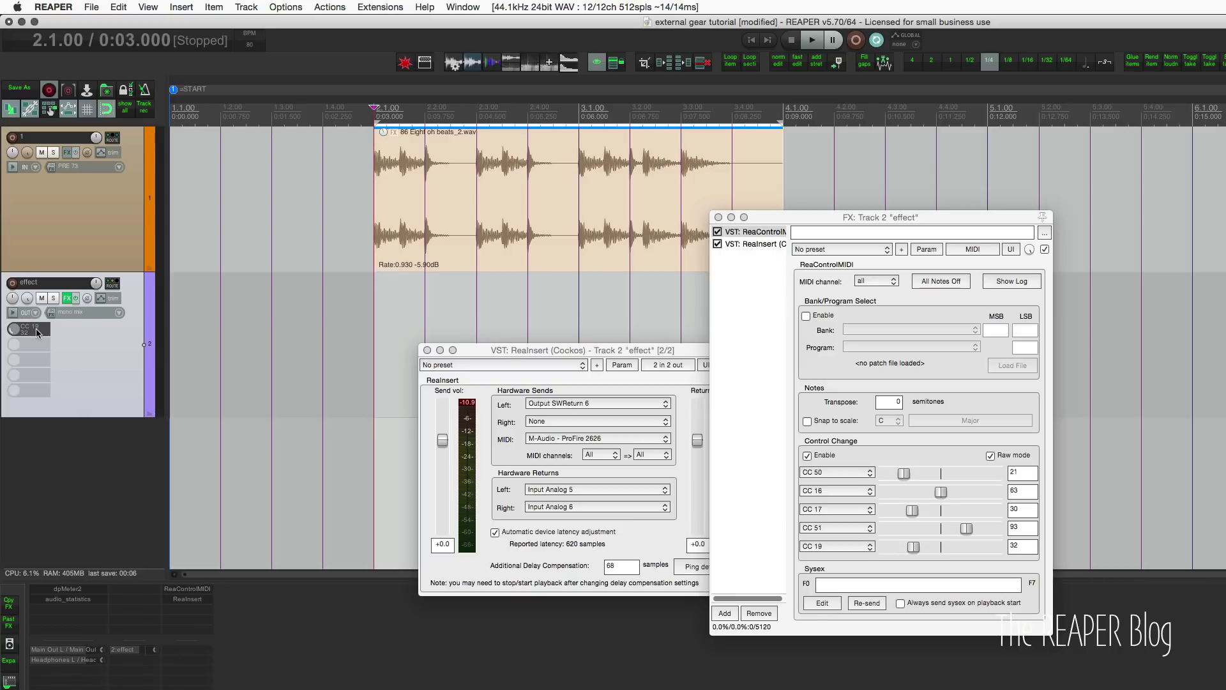
Give the CC 19 knob the alias 'VRB DCY'
right_click(36, 331)
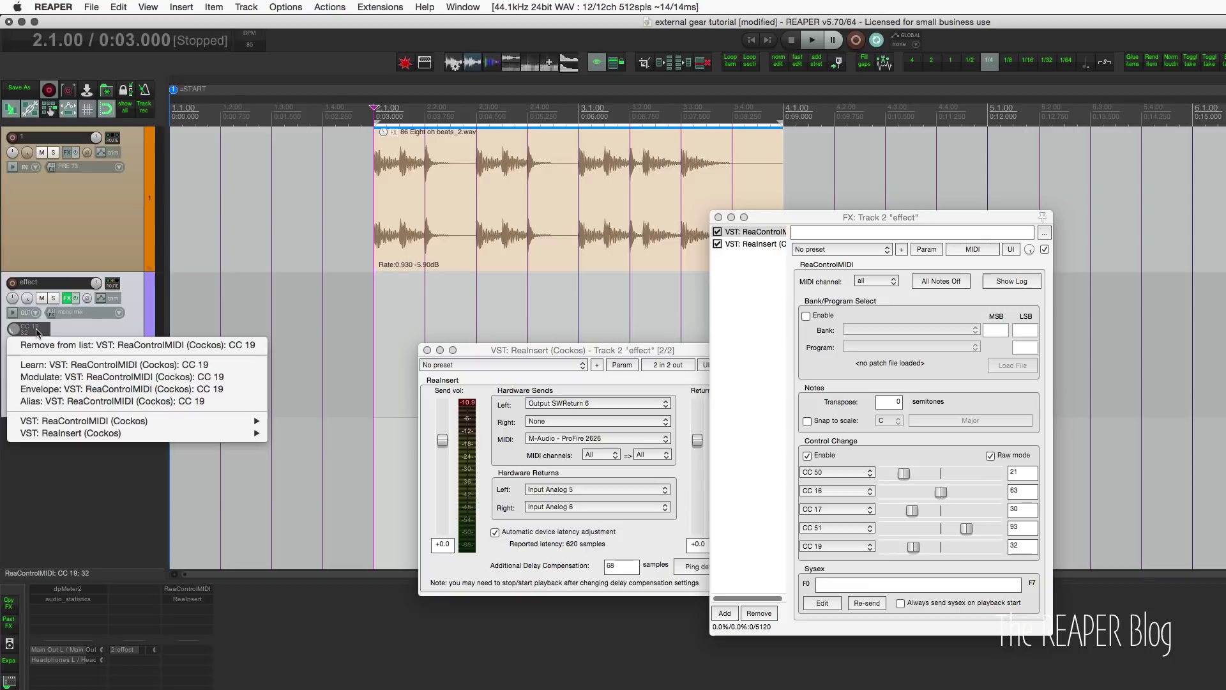
left_click(63, 331)
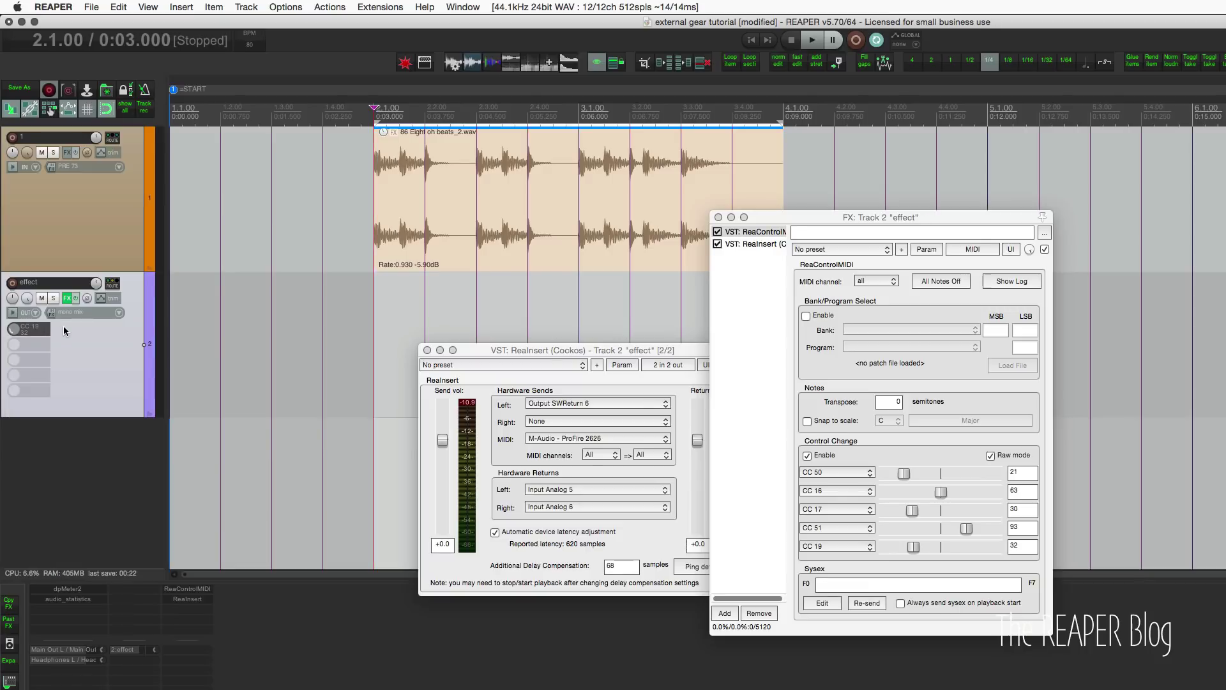
right_click(37, 331)
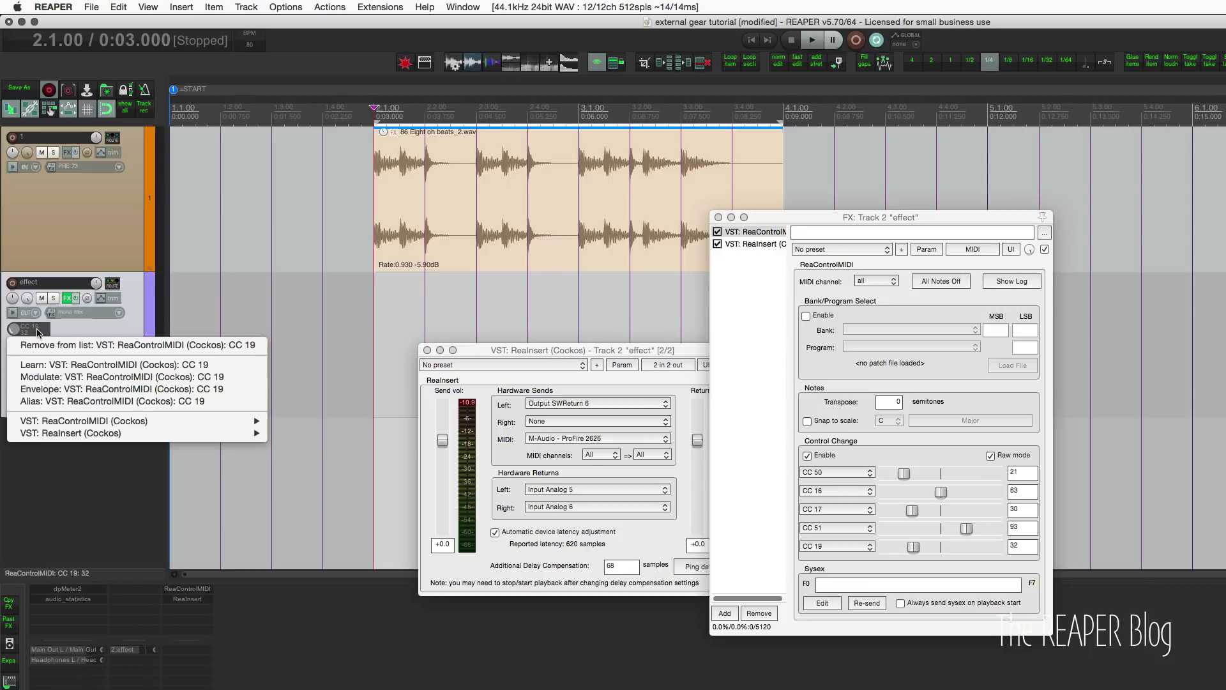
left_click(70, 399)
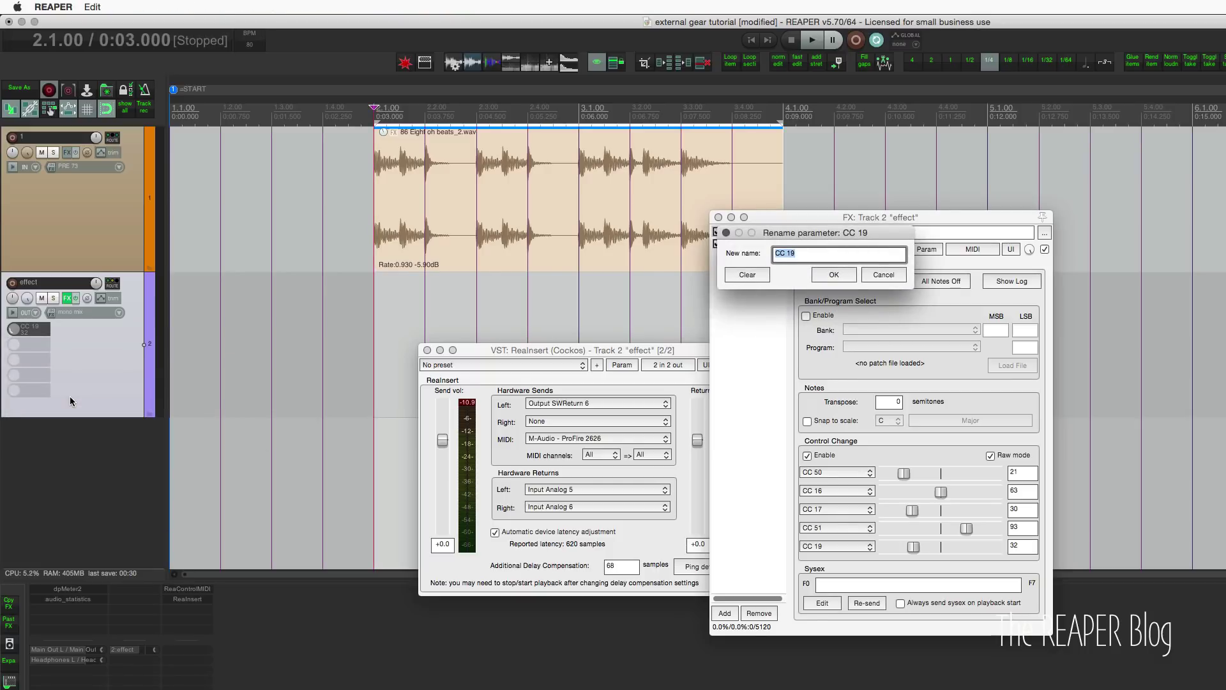
type("VRB D")
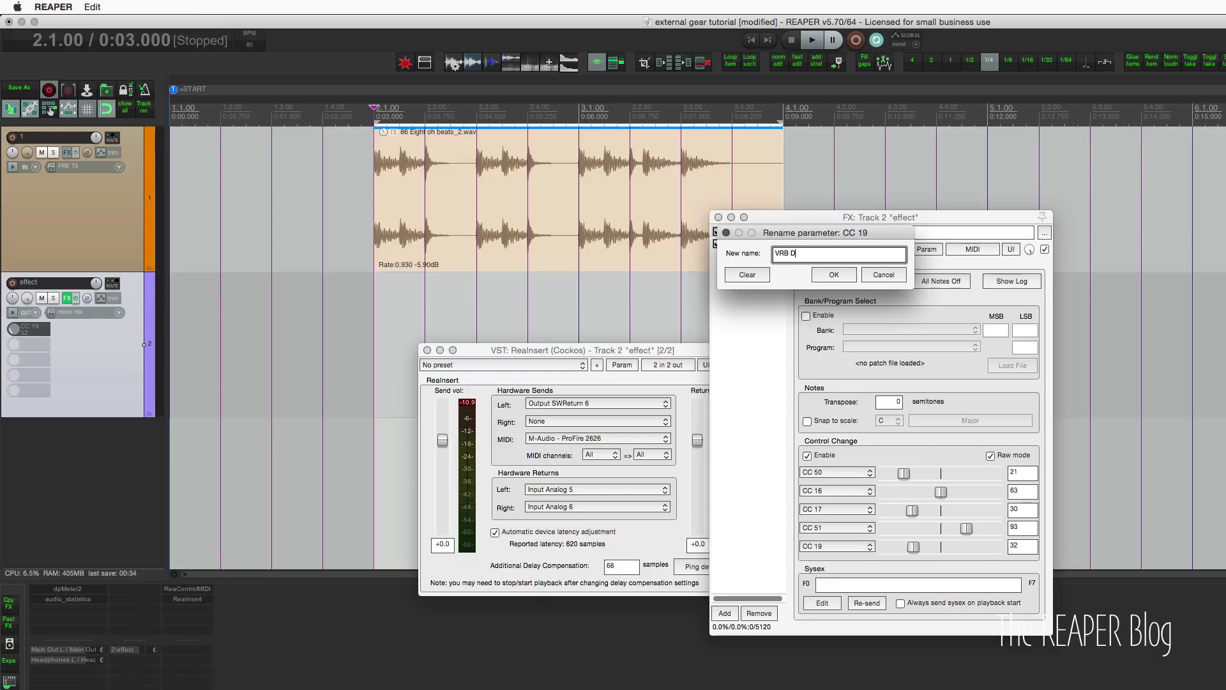
type("CY")
key("Return")
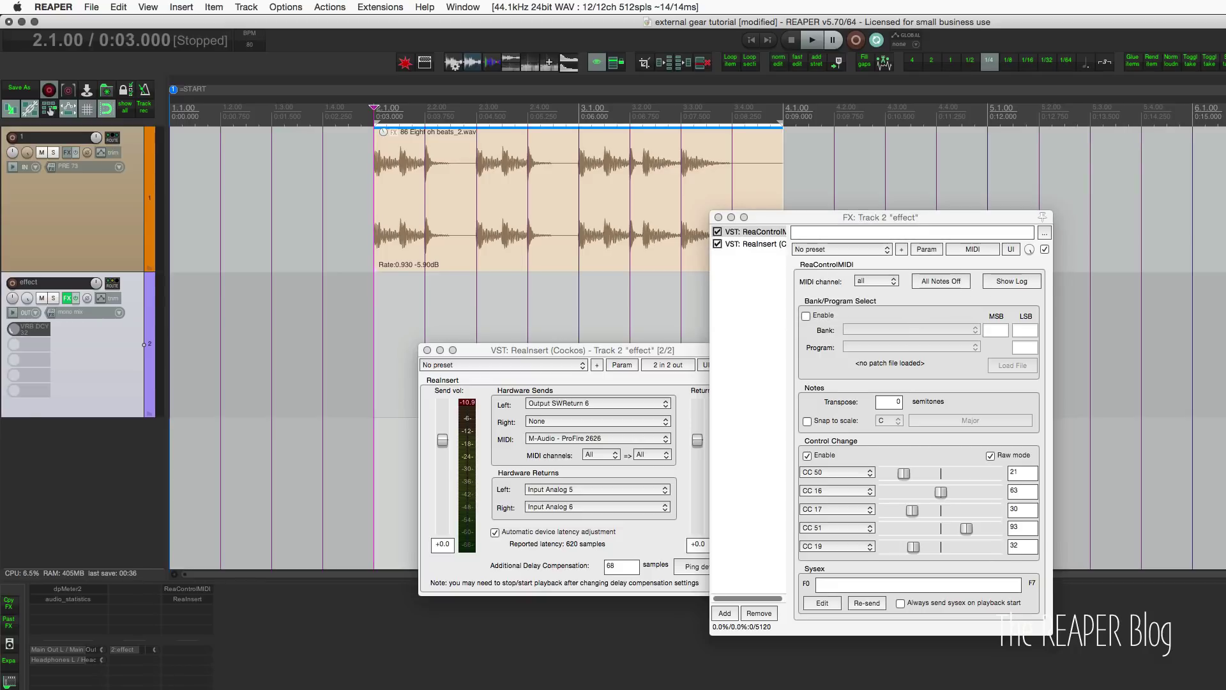